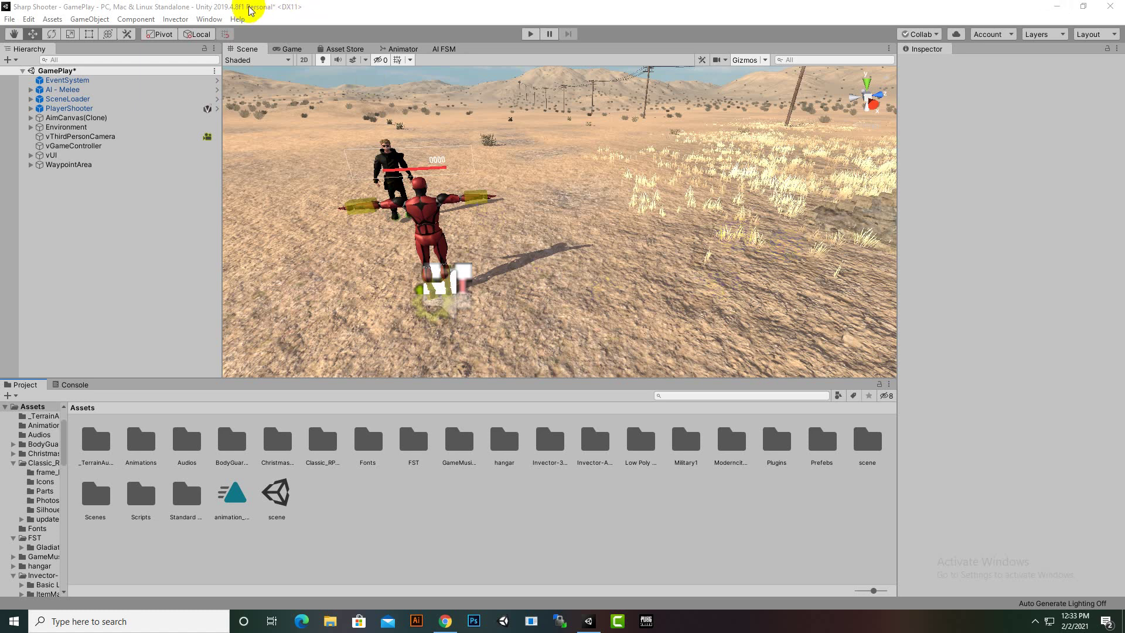
Browse the Invector Melee Combat menu without choosing anything, then select the red AI - Melee character
click(174, 19)
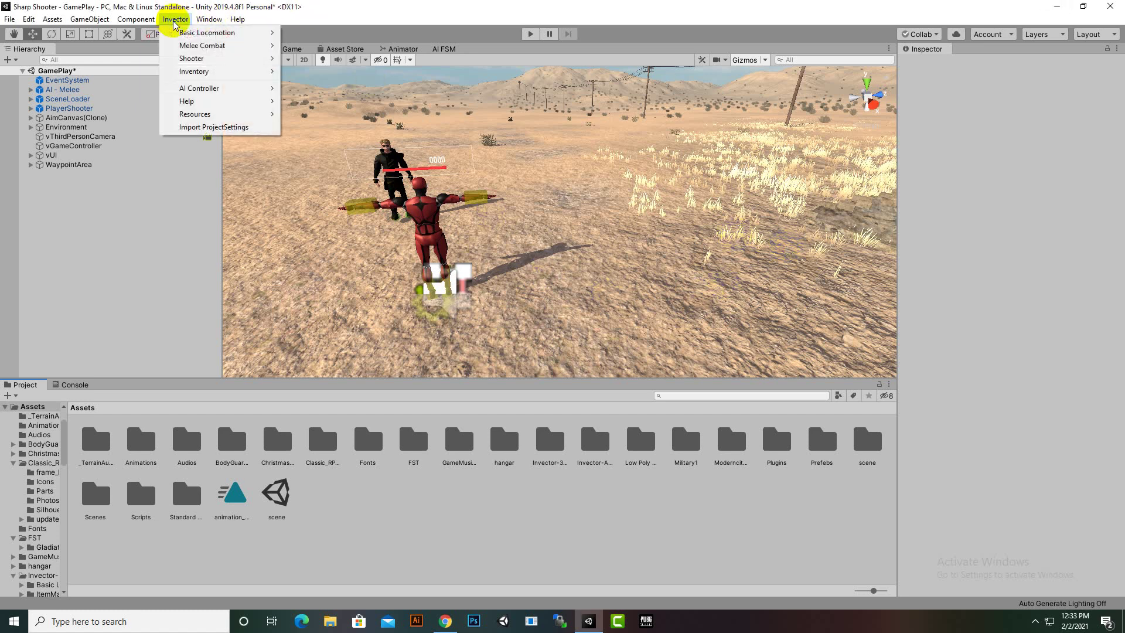
mouse_move(187, 47)
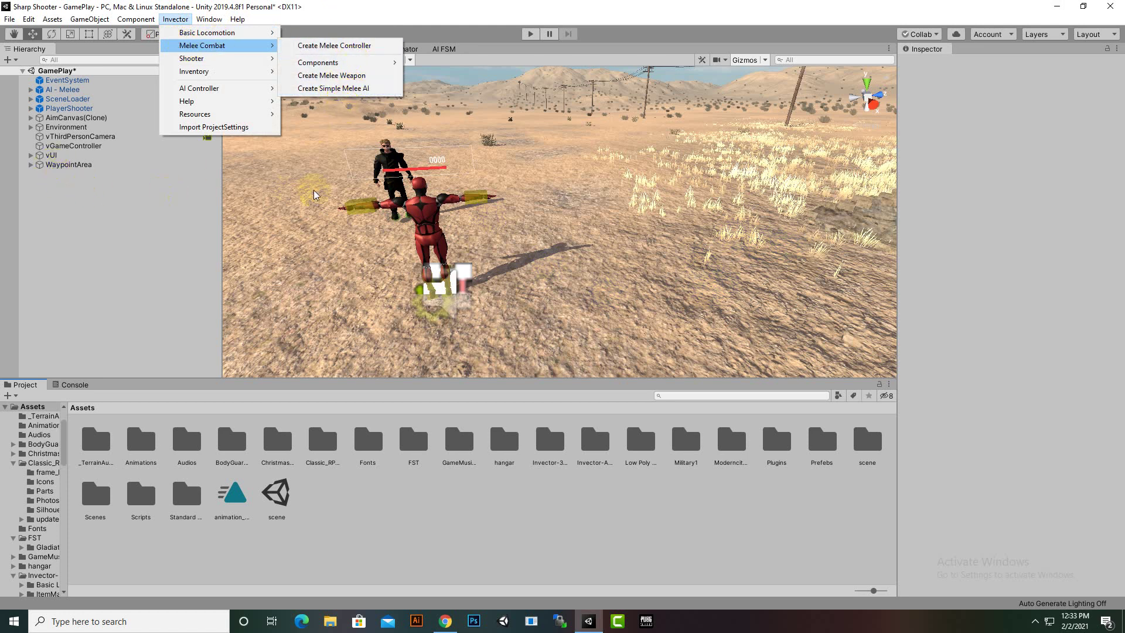
click(326, 7)
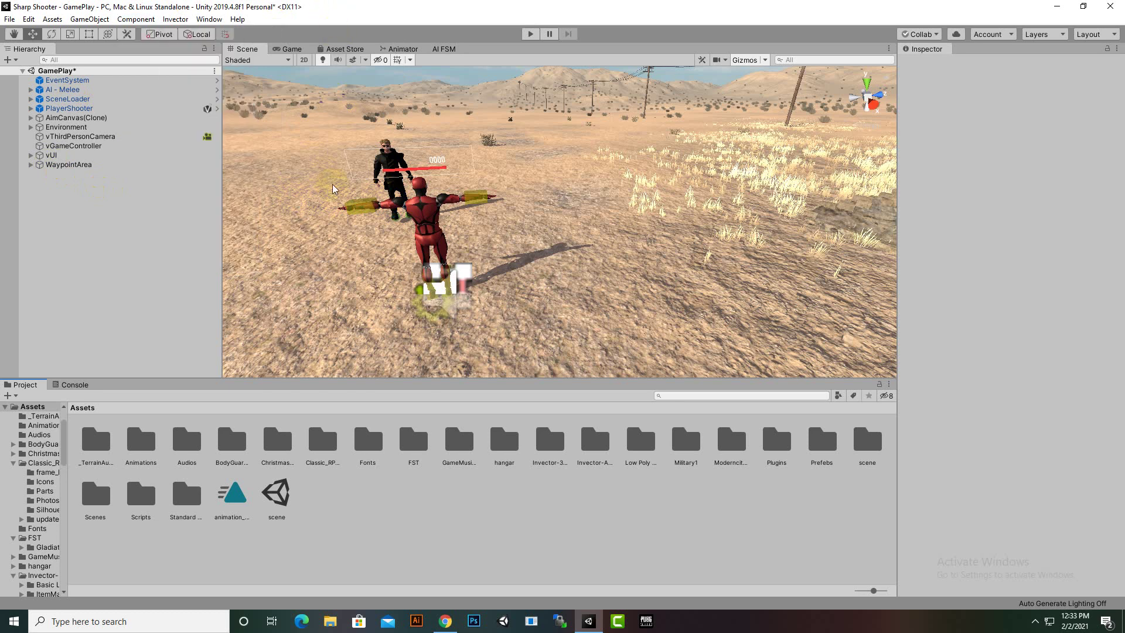
click(439, 237)
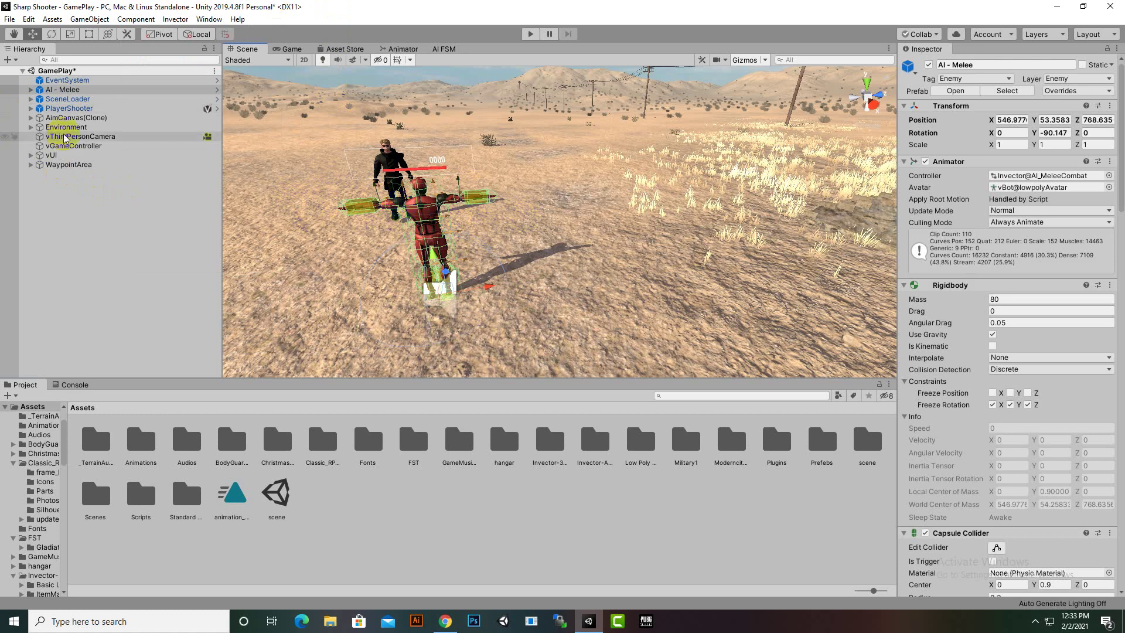
Recentre the Scene view and locate AI - Melee's Invector@AI_MeleeCombat controller asset in the Project window
middle_drag(505, 257, 645, 264)
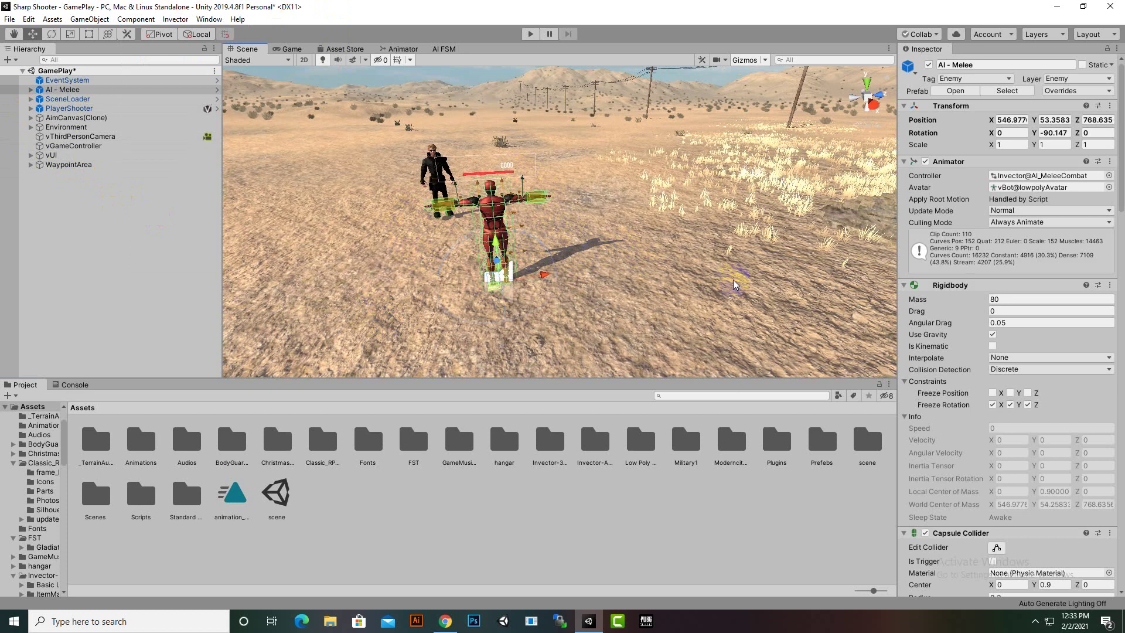
click(1062, 175)
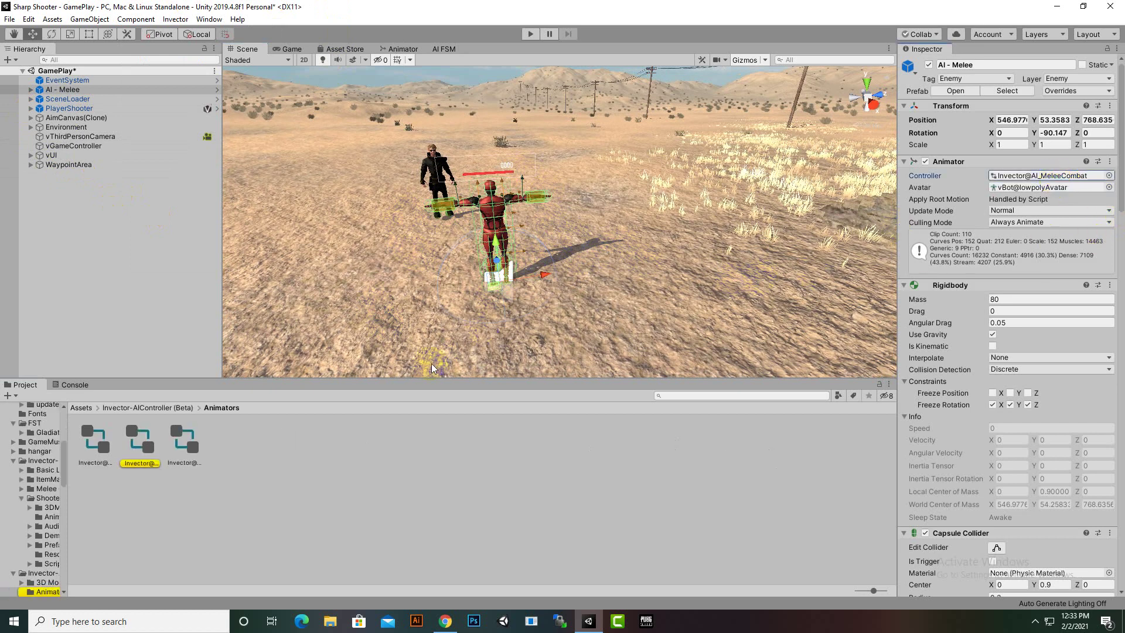
click(150, 470)
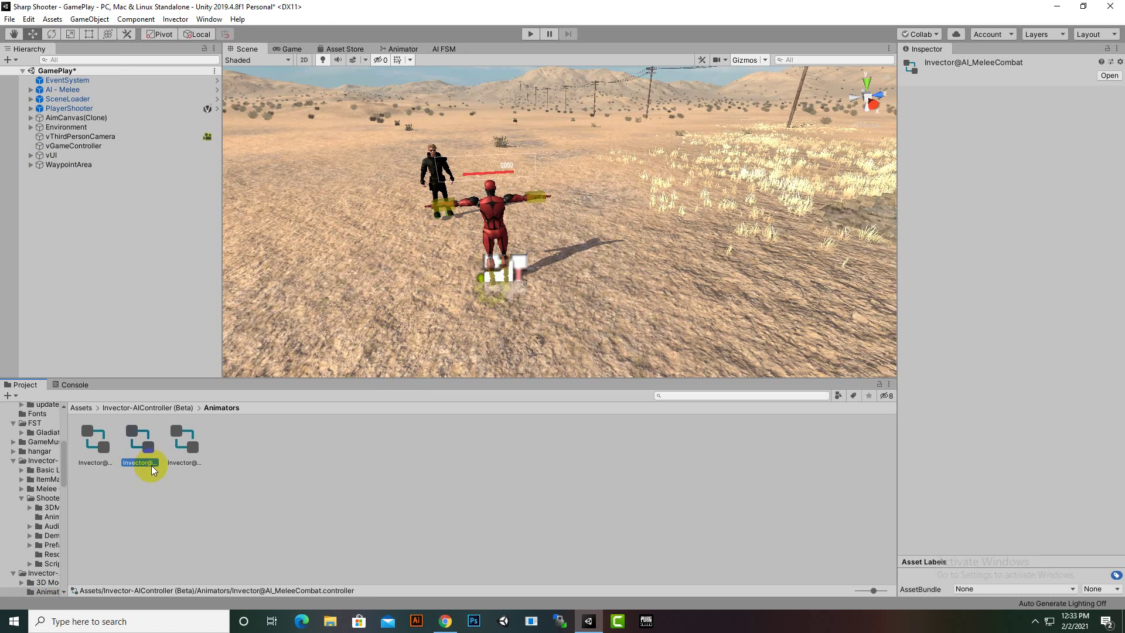
Duplicate the Invector@AI_MeleeCombat controller and rename the copy 'Companion'
key(ctrl+d)
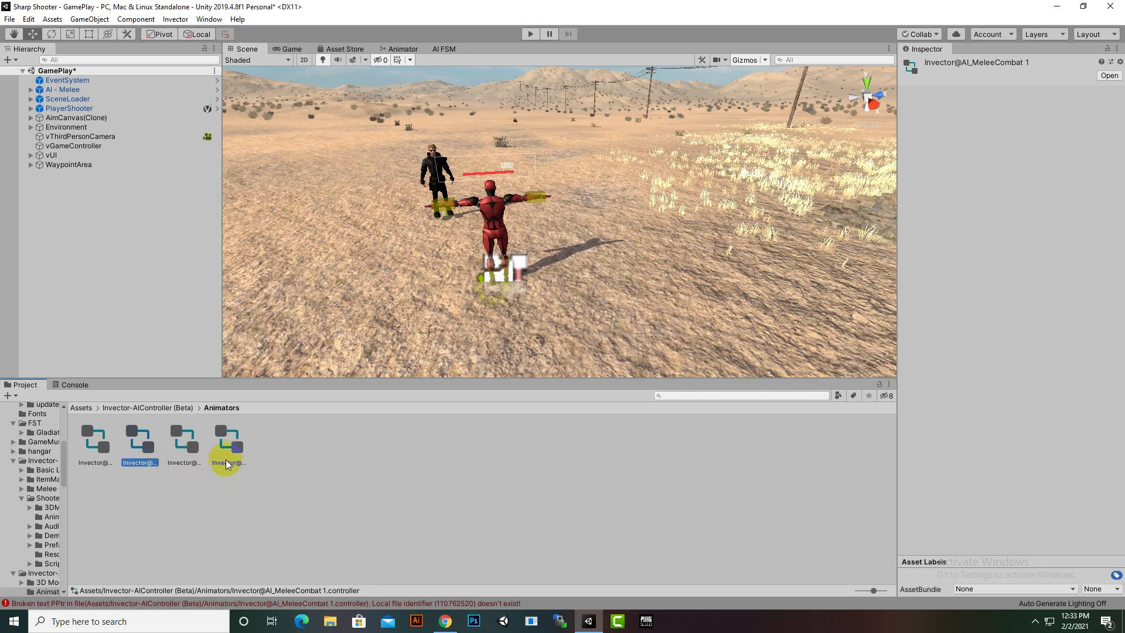
right_click(145, 457)
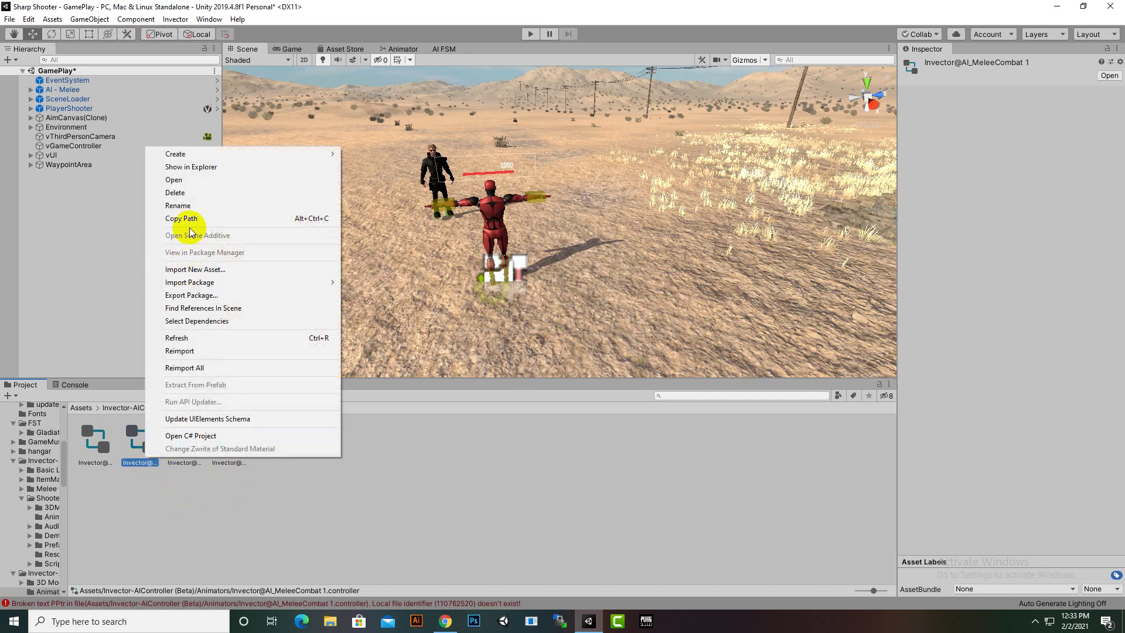
click(187, 207)
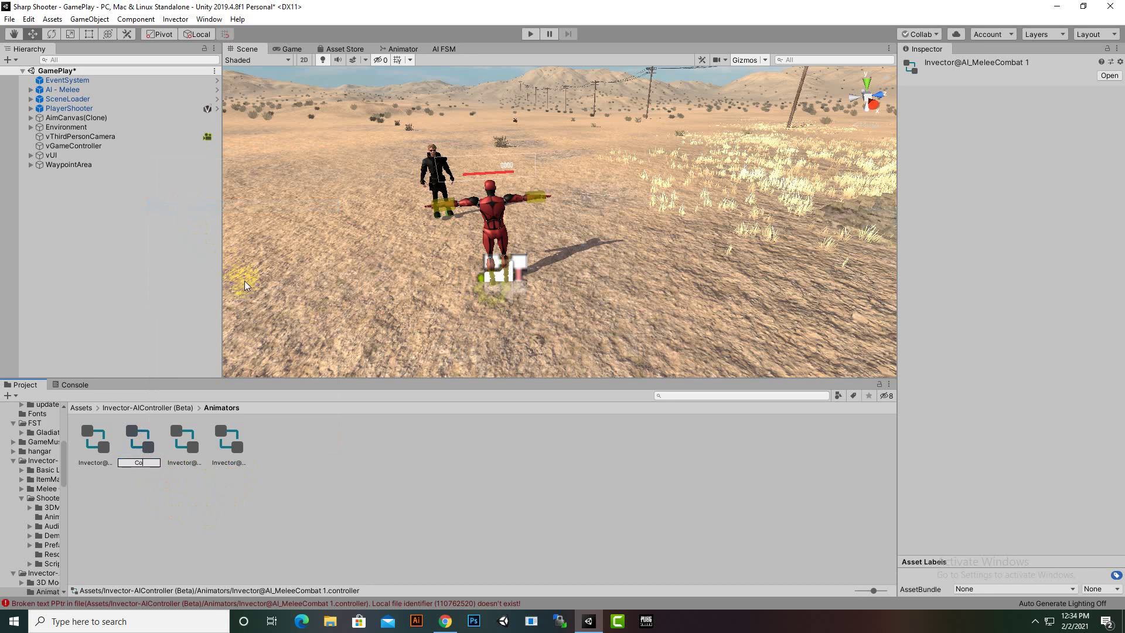
text(Companion)
key(Return)
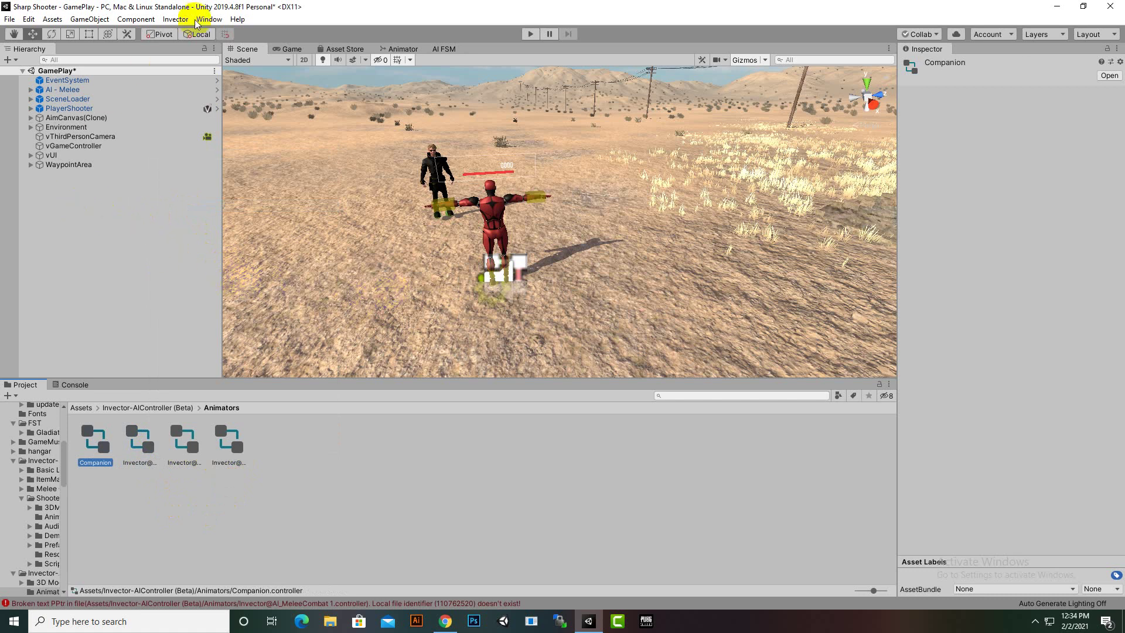
Open the Simple Melee AI Character Creator and set Character Type to Companion AI
click(175, 19)
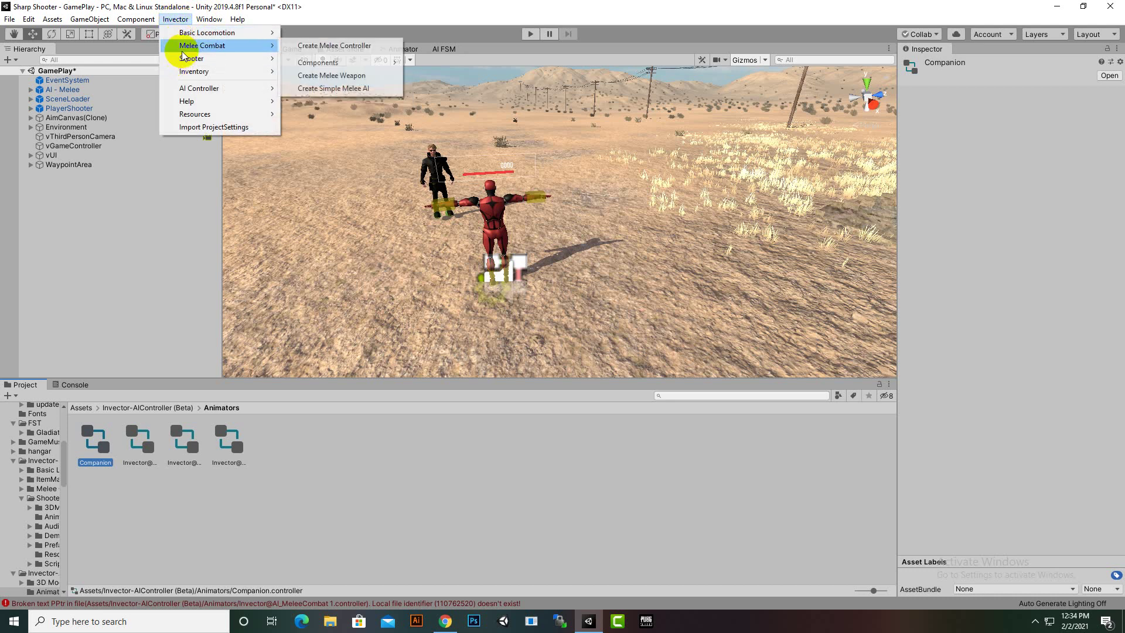
click(377, 95)
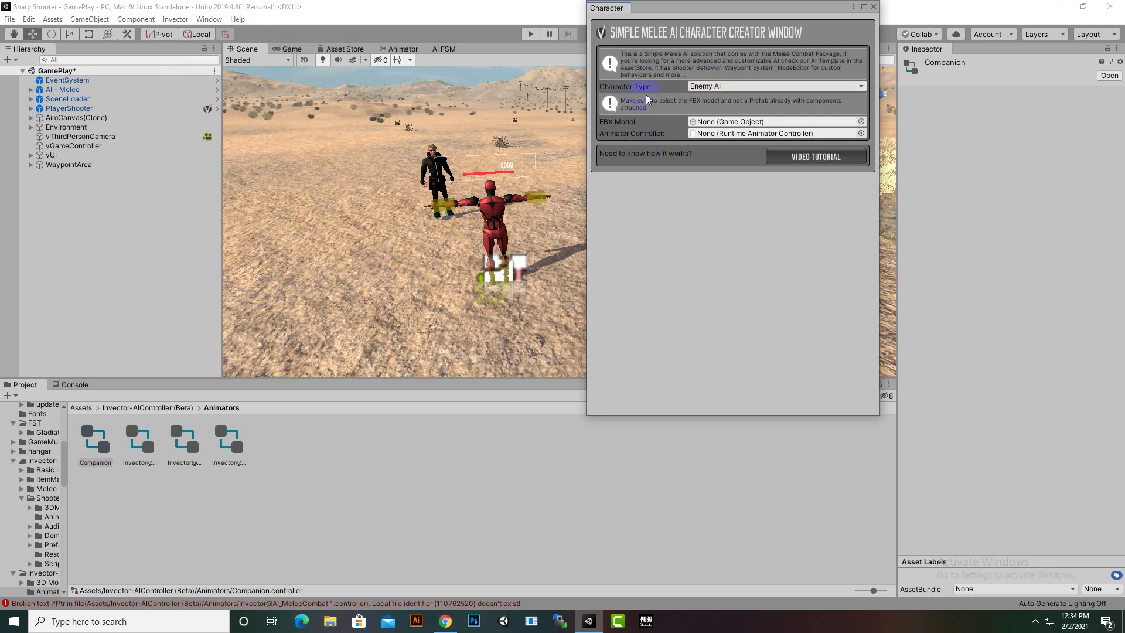
click(714, 89)
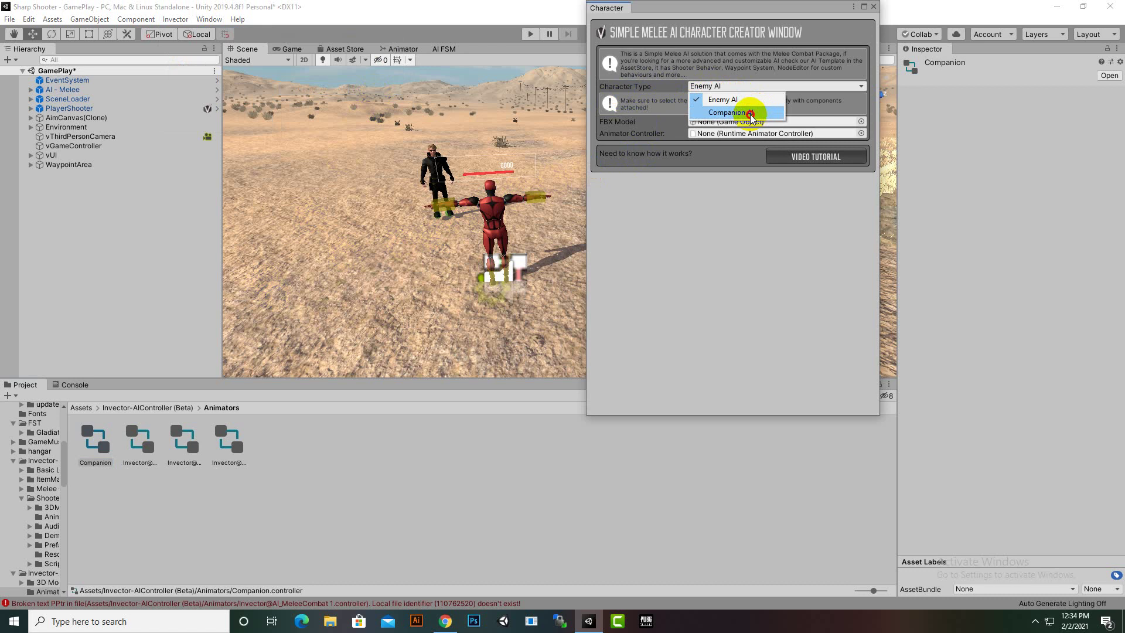
click(750, 115)
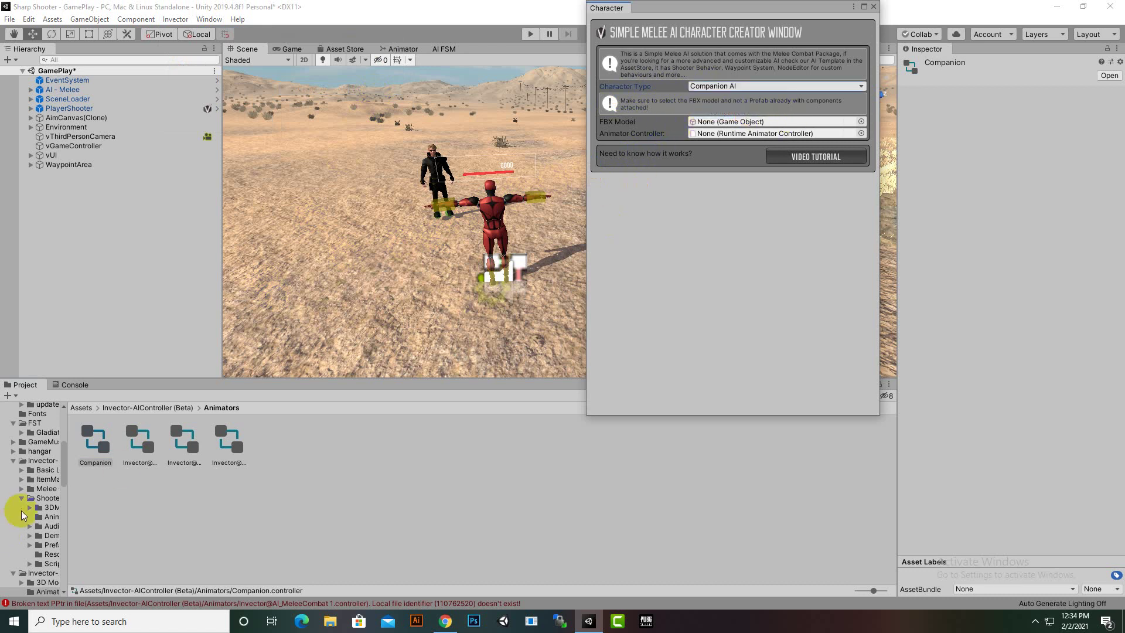
Assign Female_01_V01 from Plugins/Wolf3D/RPM Avatar Pack/Prefabs/Female as the FBX Model
click(85, 410)
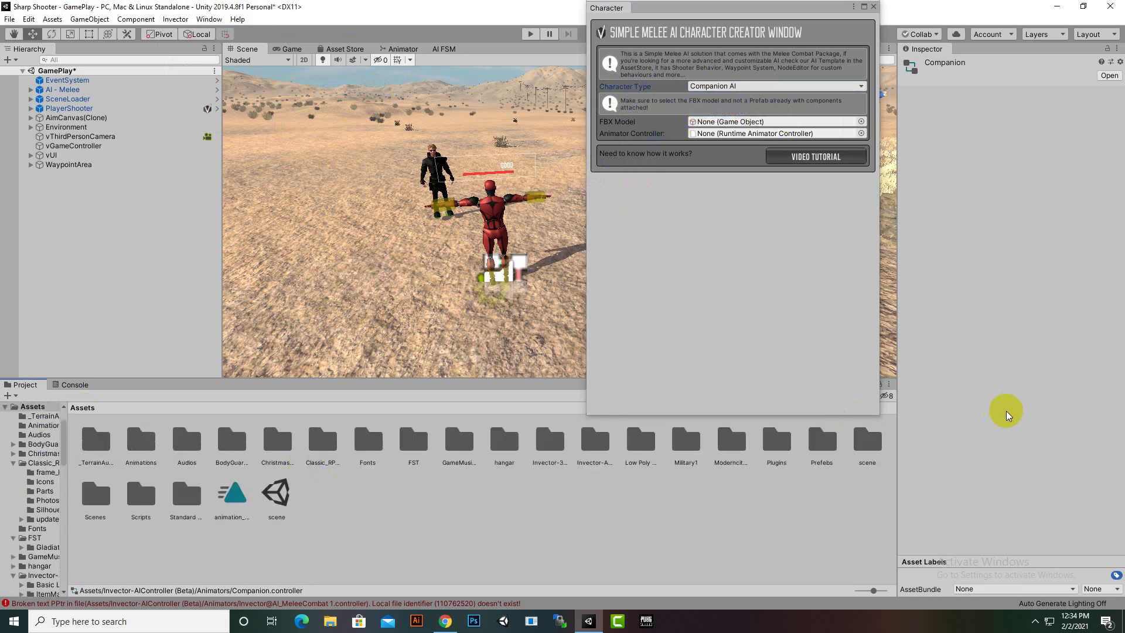
double_click(783, 455)
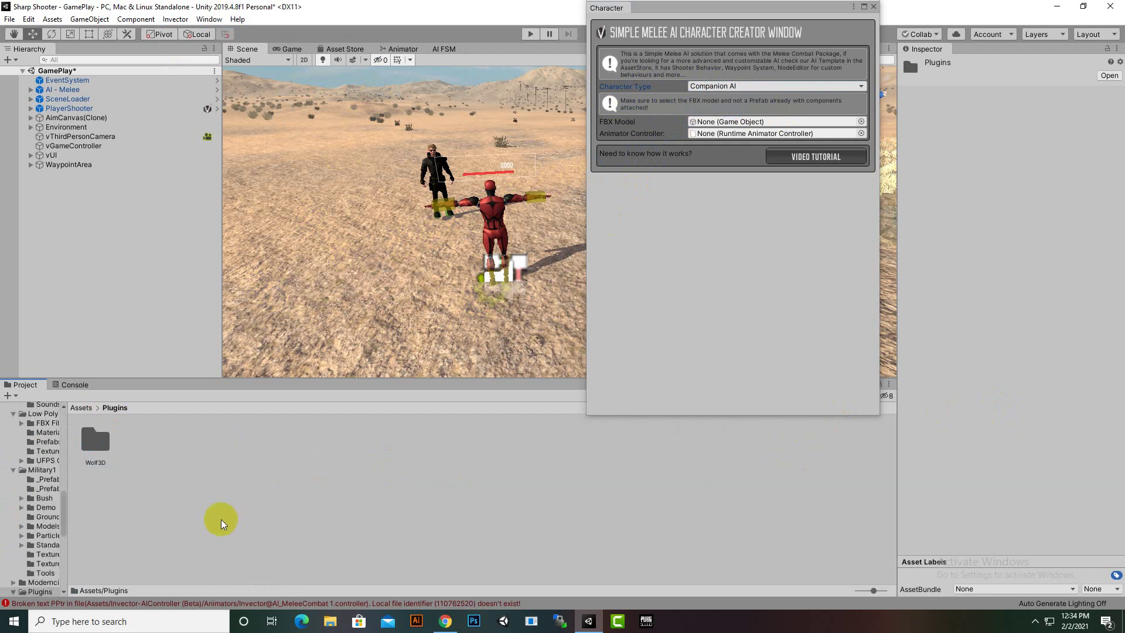
double_click(97, 438)
double_click(100, 441)
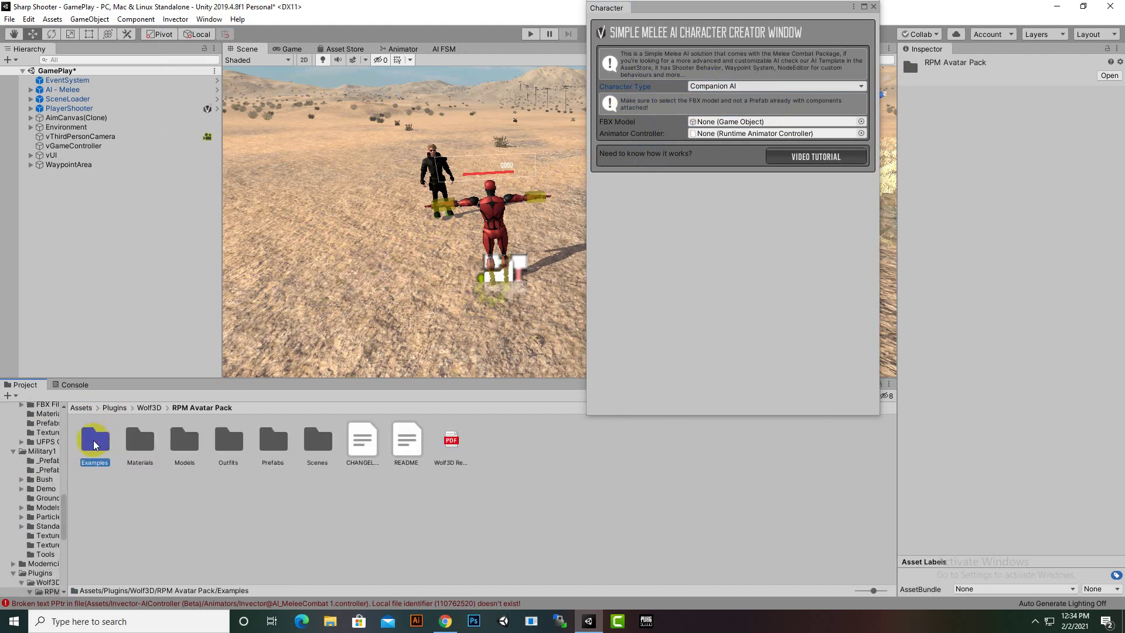
double_click(274, 441)
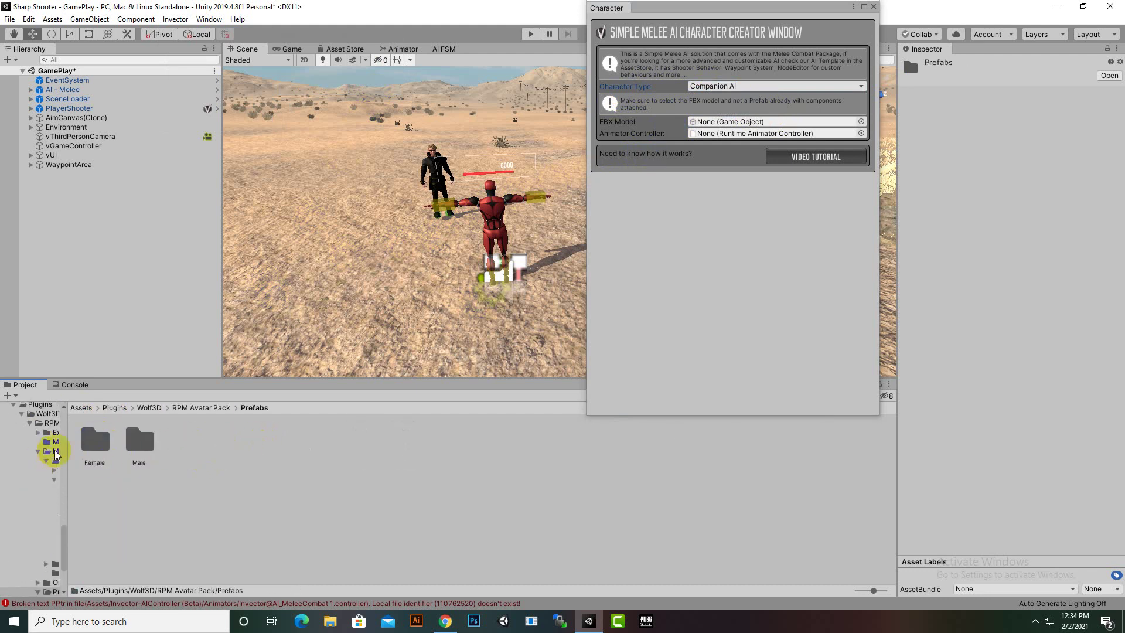
double_click(95, 441)
drag(95, 440, 747, 129)
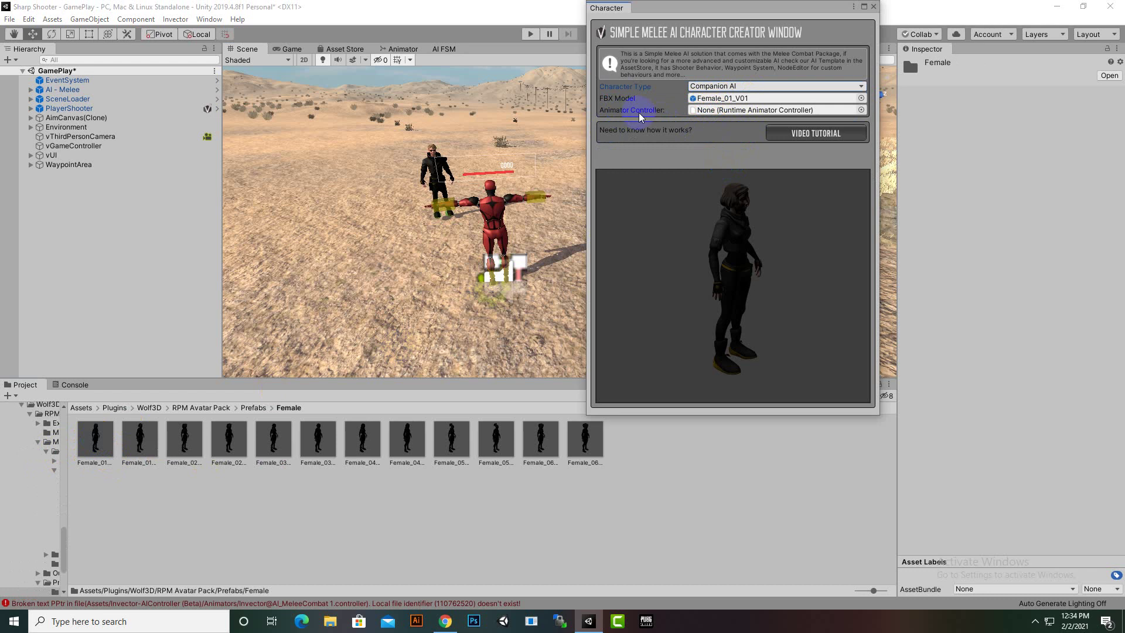
Try picking Invector@AI_MeleeCombat as the new character's animator controller, then close the picker
click(69, 89)
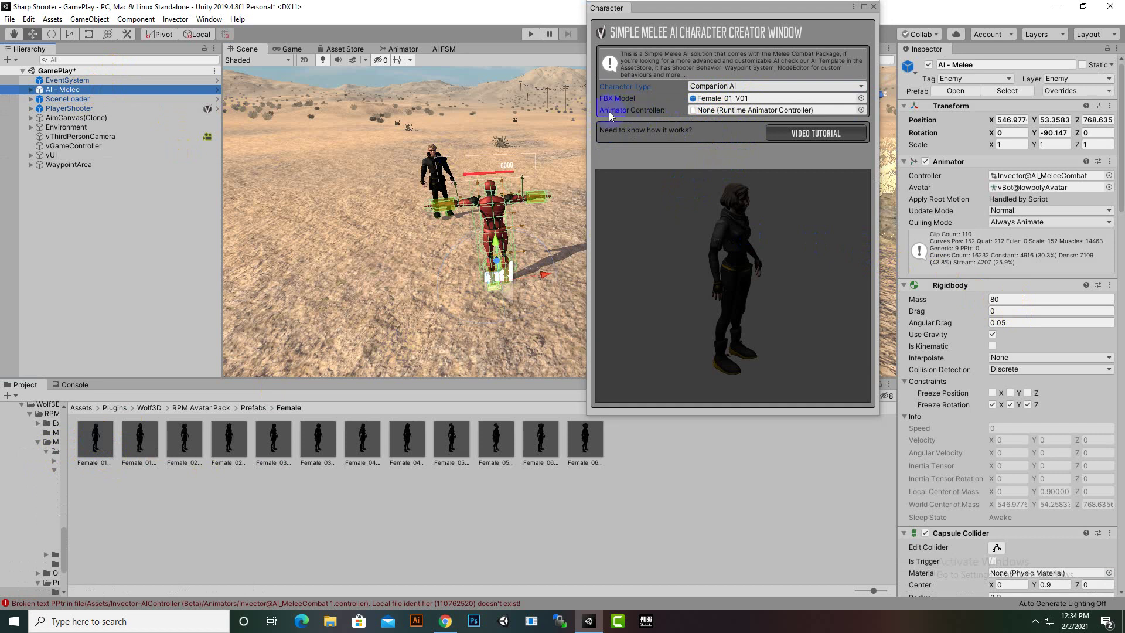
click(862, 110)
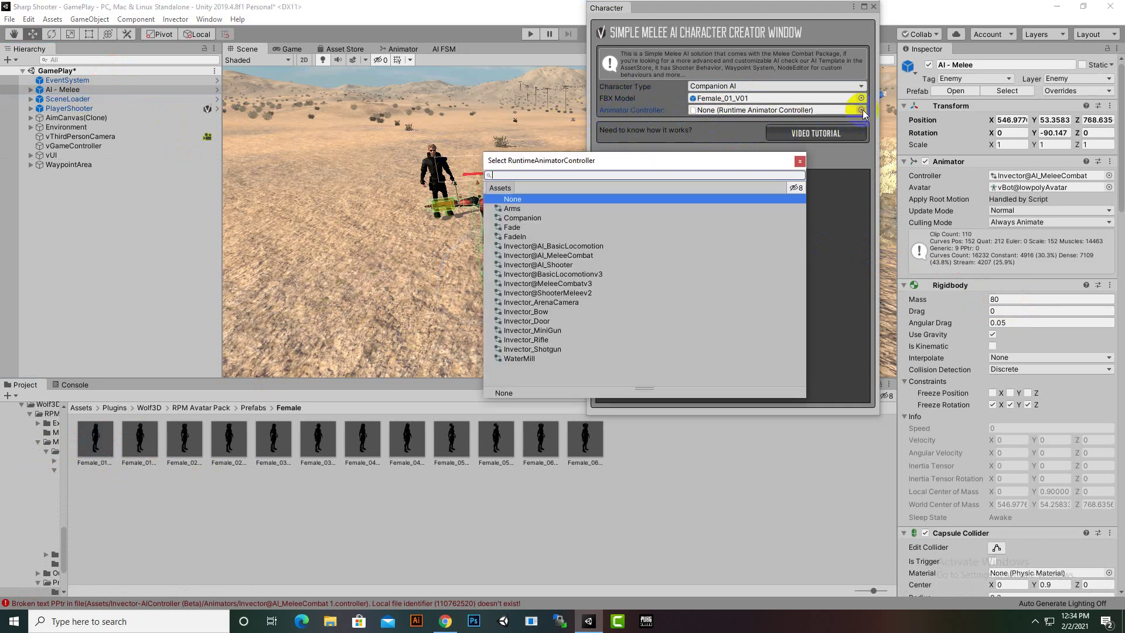
click(559, 255)
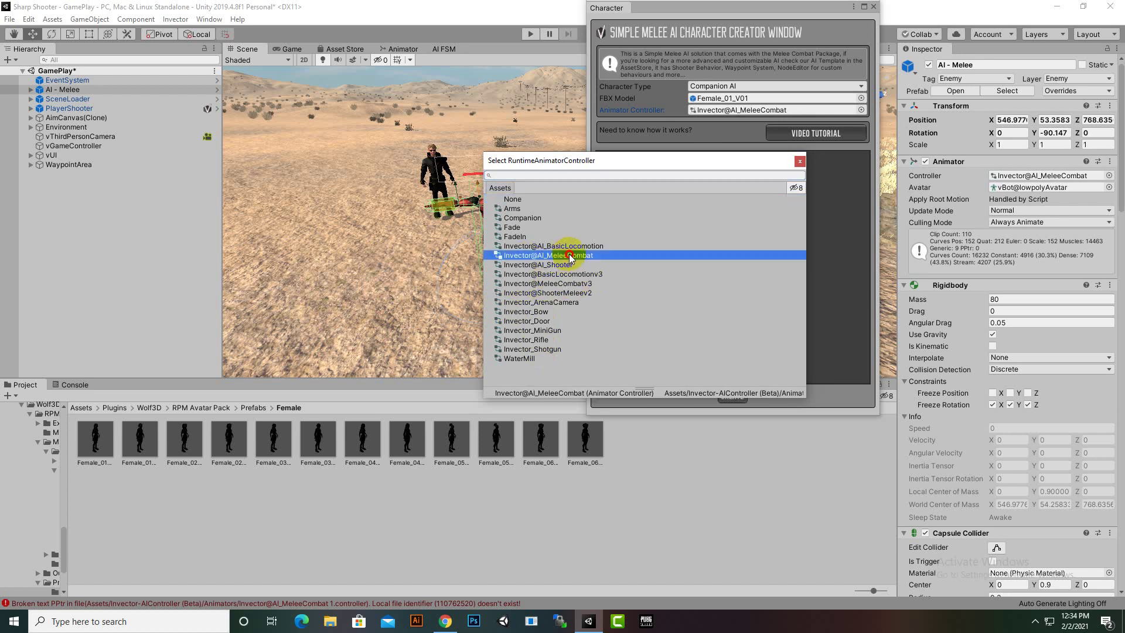
click(800, 161)
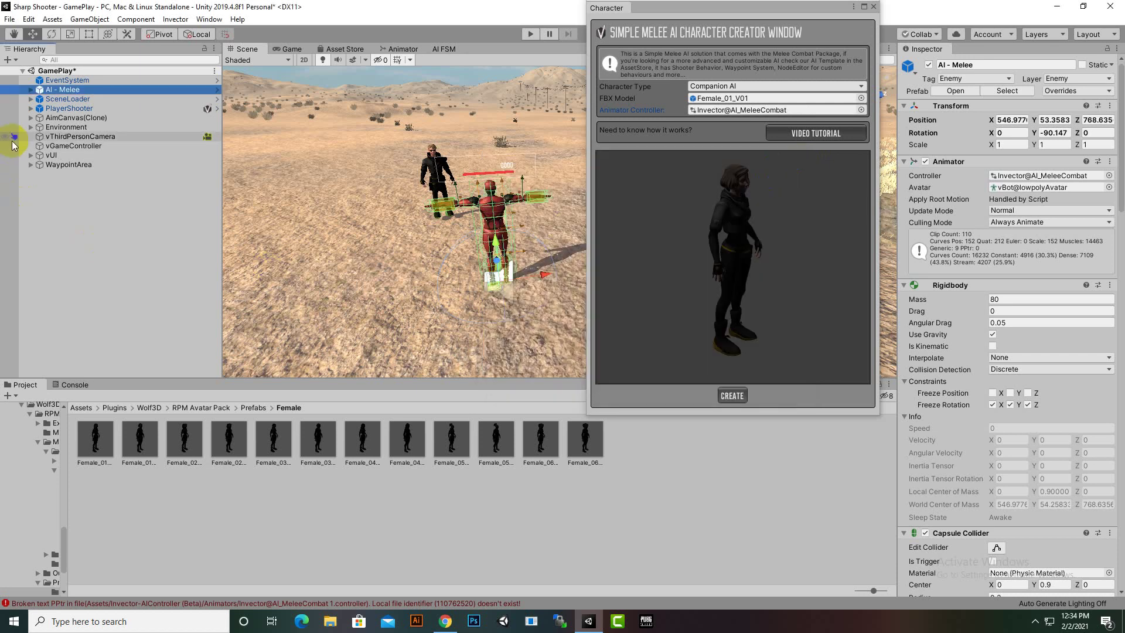
Assign the Companion controller to the creator and create the companion AI character
click(69, 91)
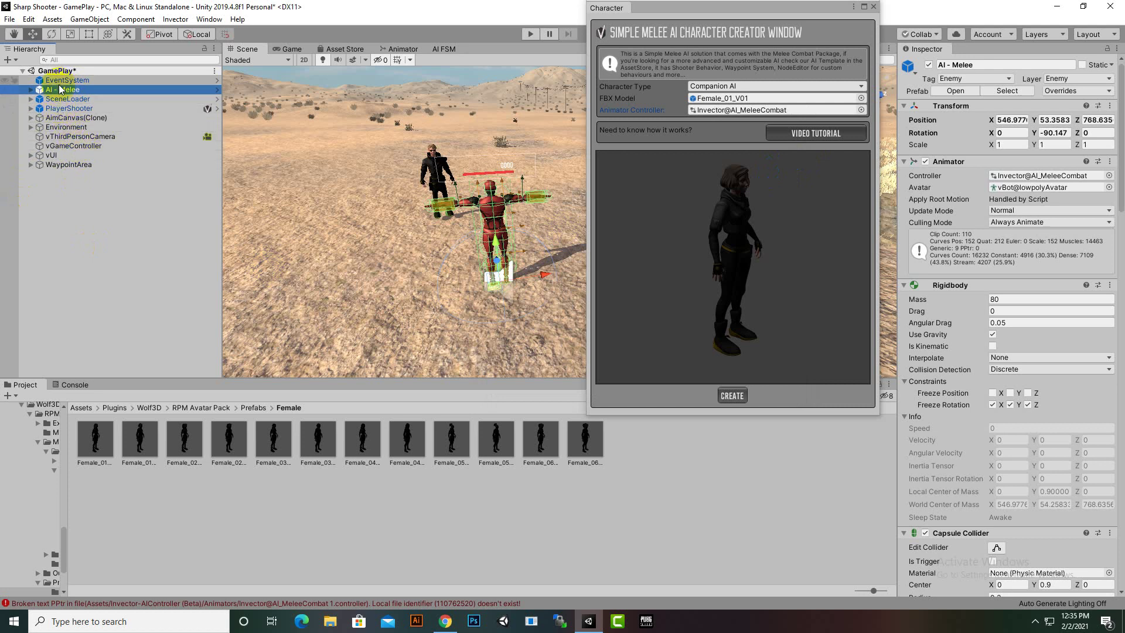
click(1023, 176)
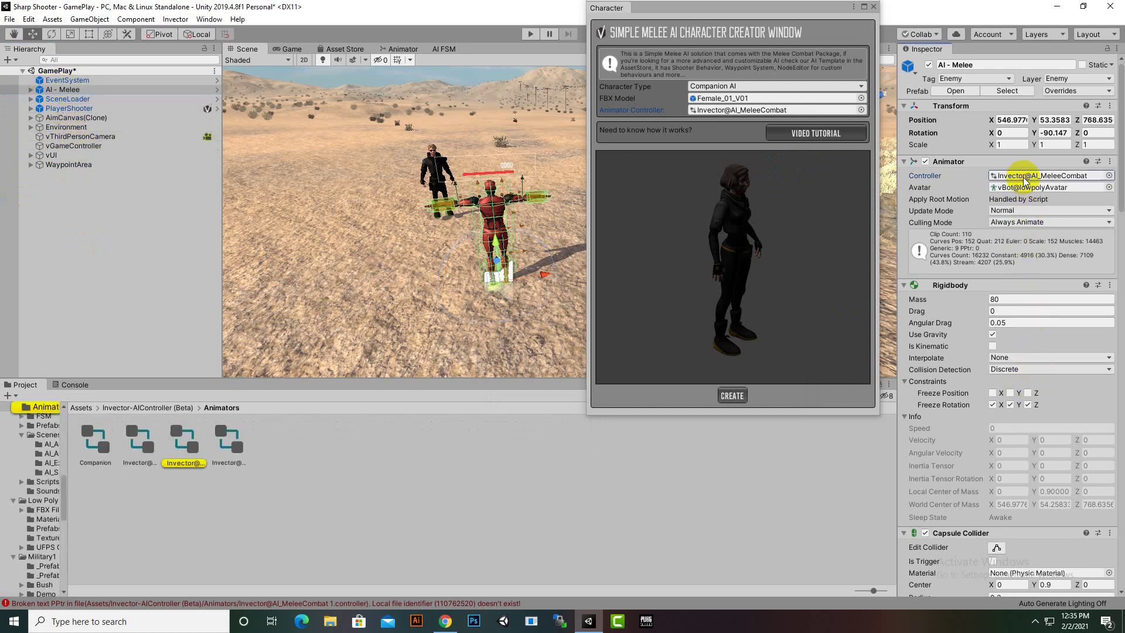
drag(86, 455, 754, 110)
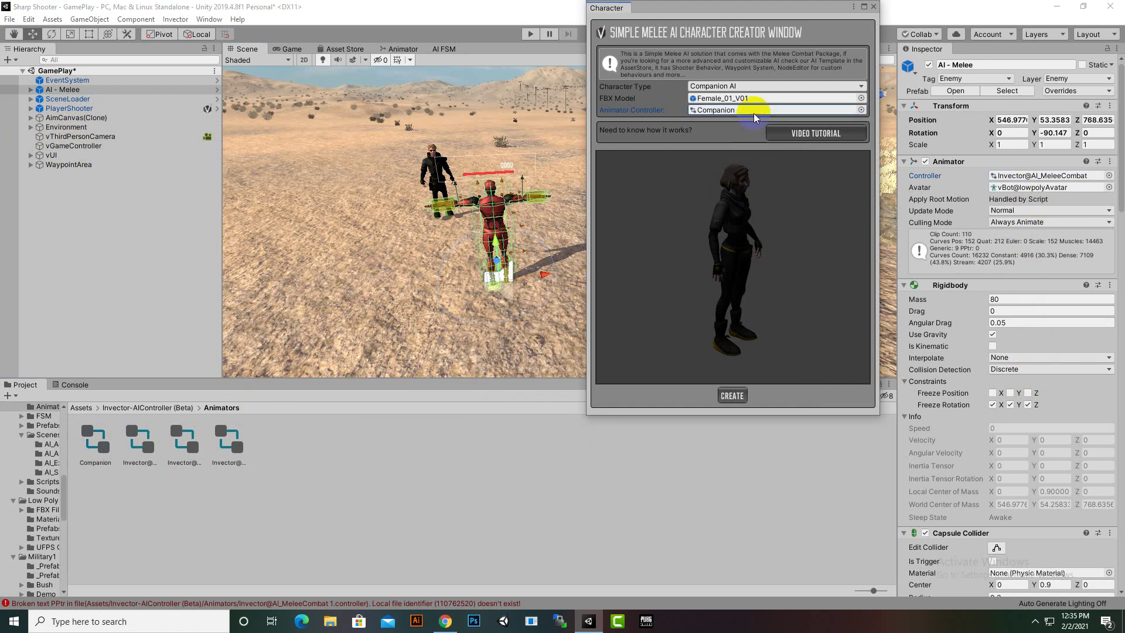
click(733, 396)
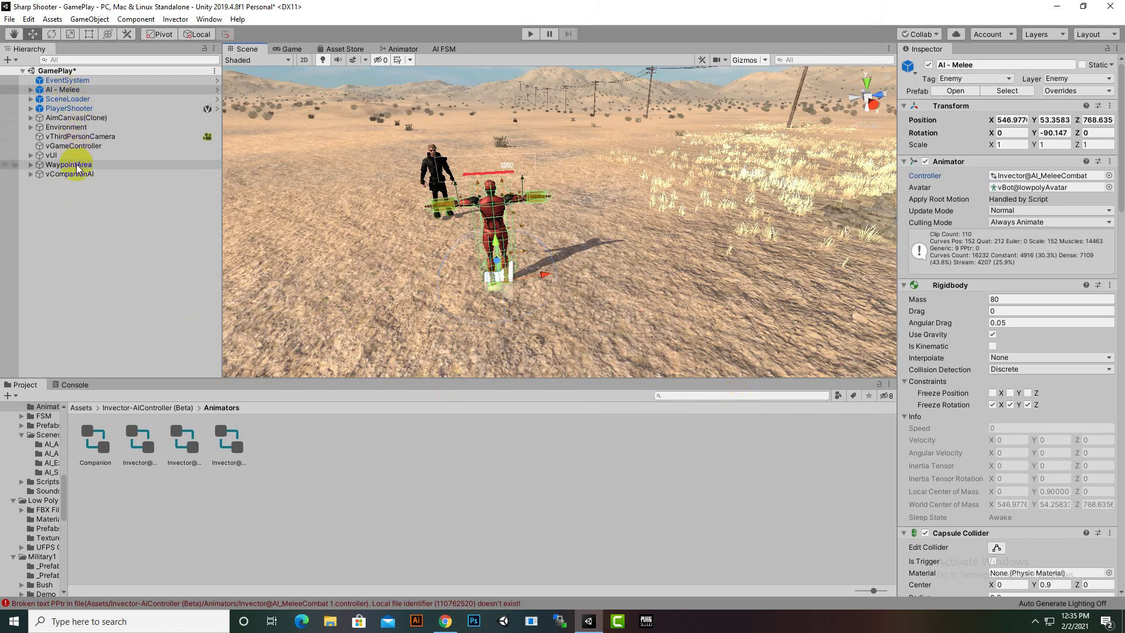
Copy AI - Melee's Transform values and paste them onto vCompanionAI
click(56, 89)
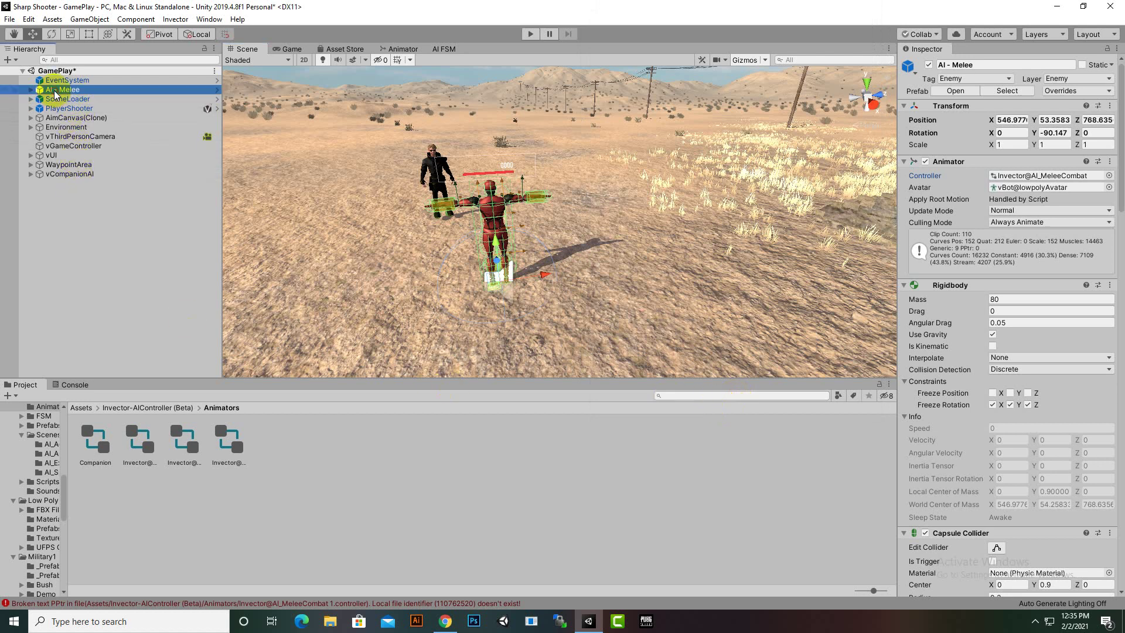
click(1110, 105)
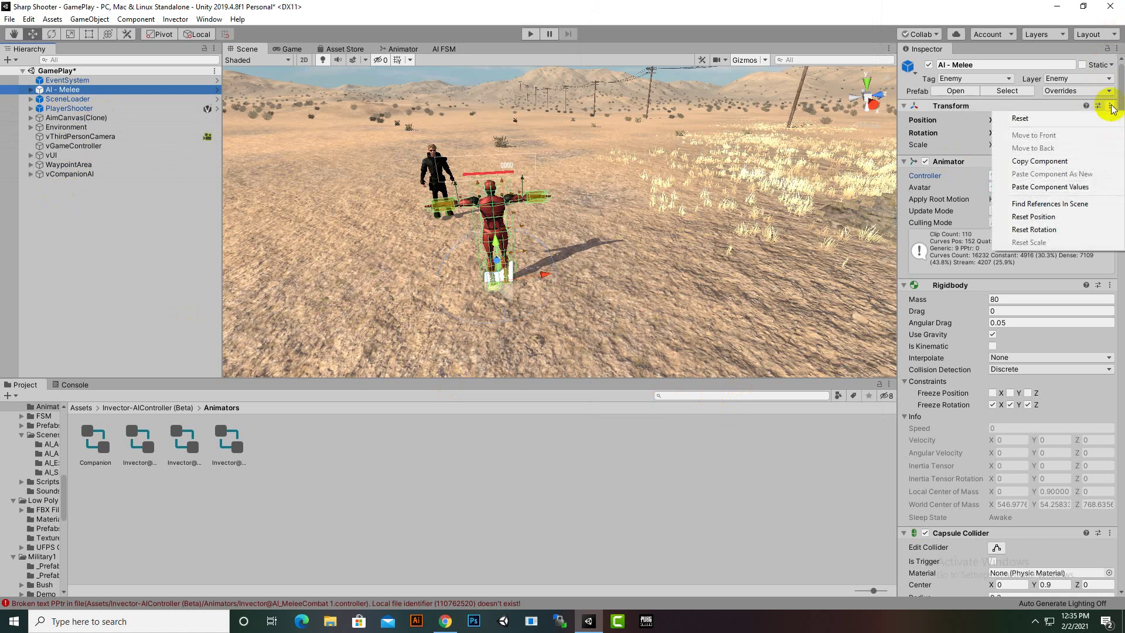
click(1092, 162)
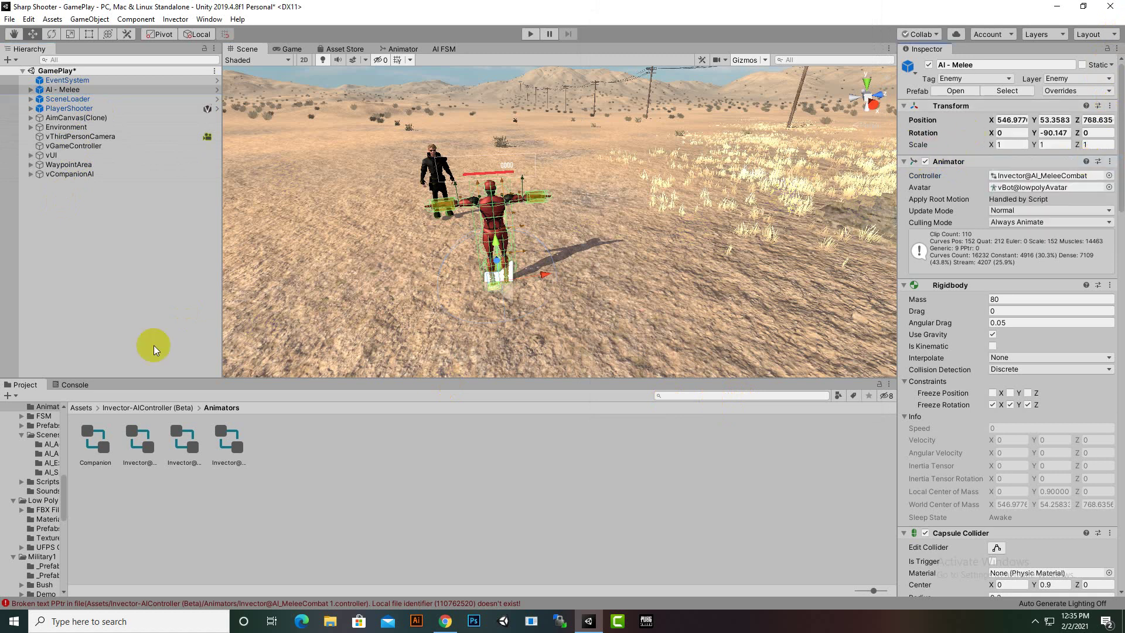
click(84, 176)
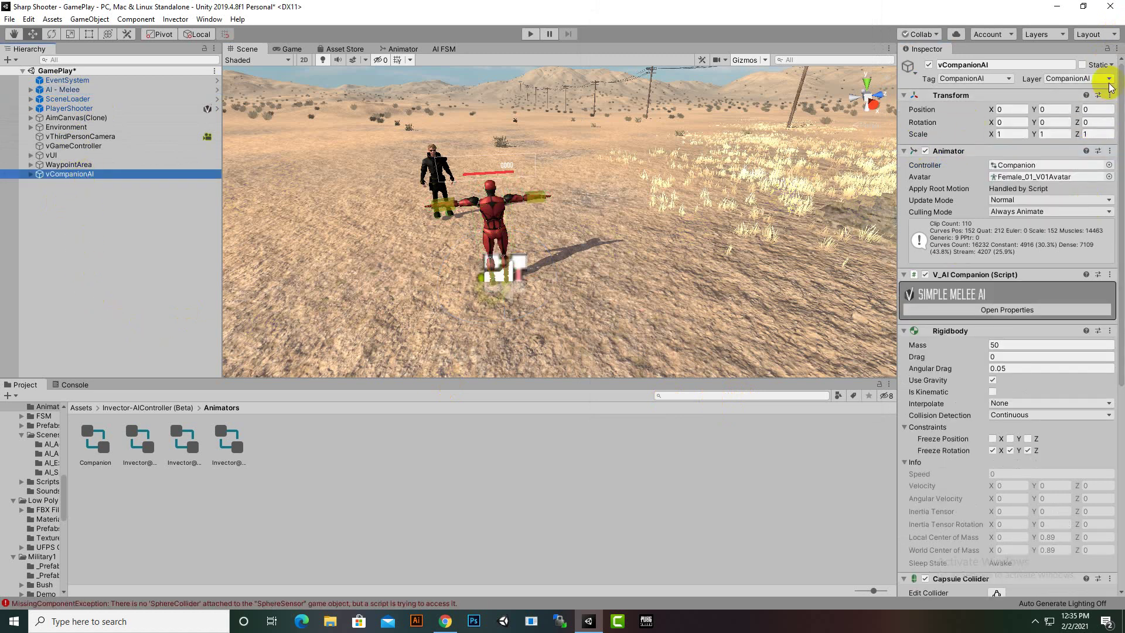
click(1109, 95)
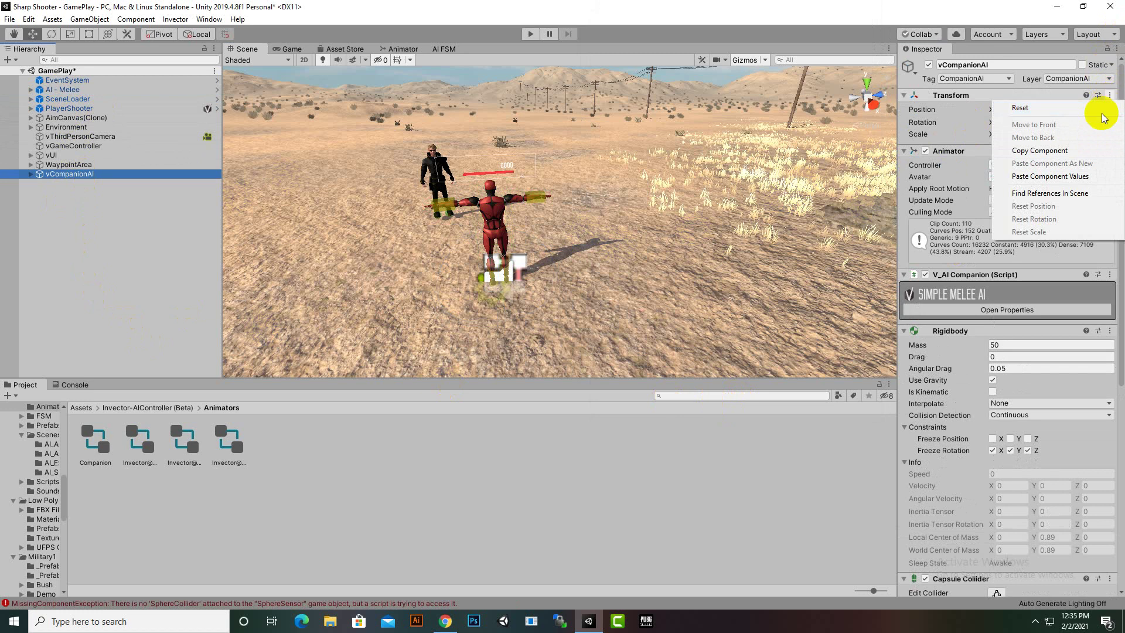
click(1087, 177)
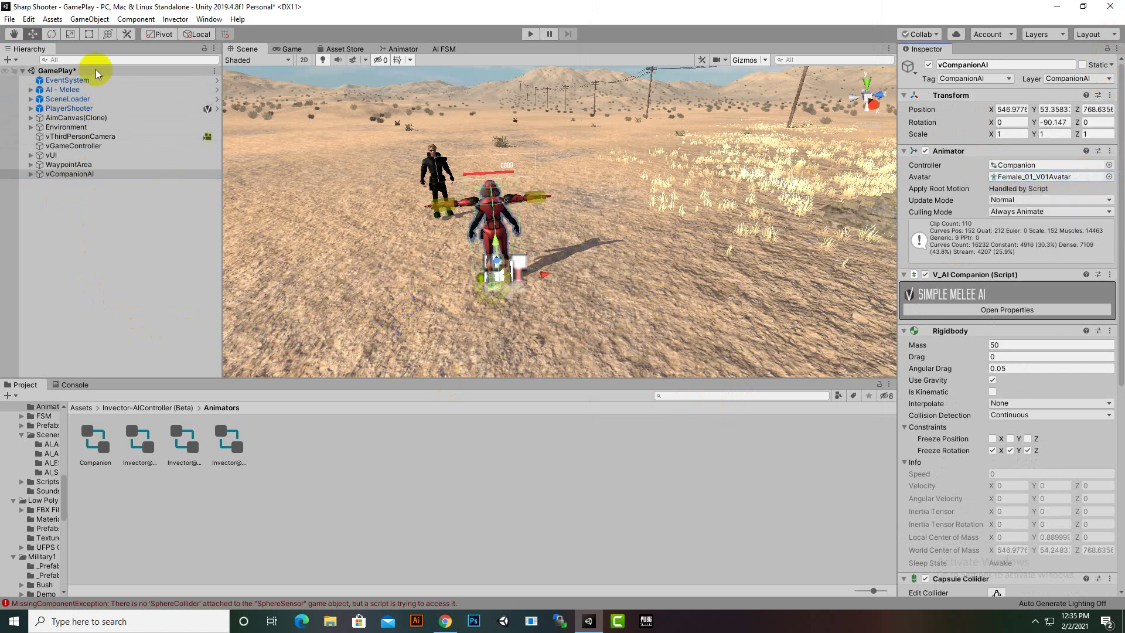
Add a Melee Manager to vCompanionAI via Invector > Melee Combat > Components
click(64, 174)
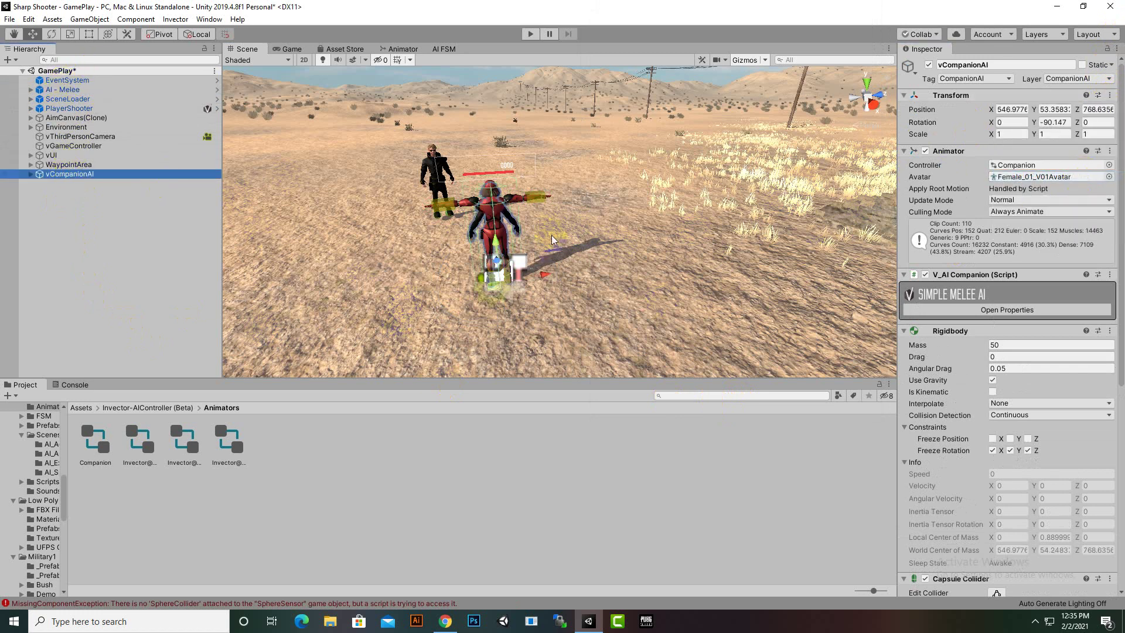
click(546, 275)
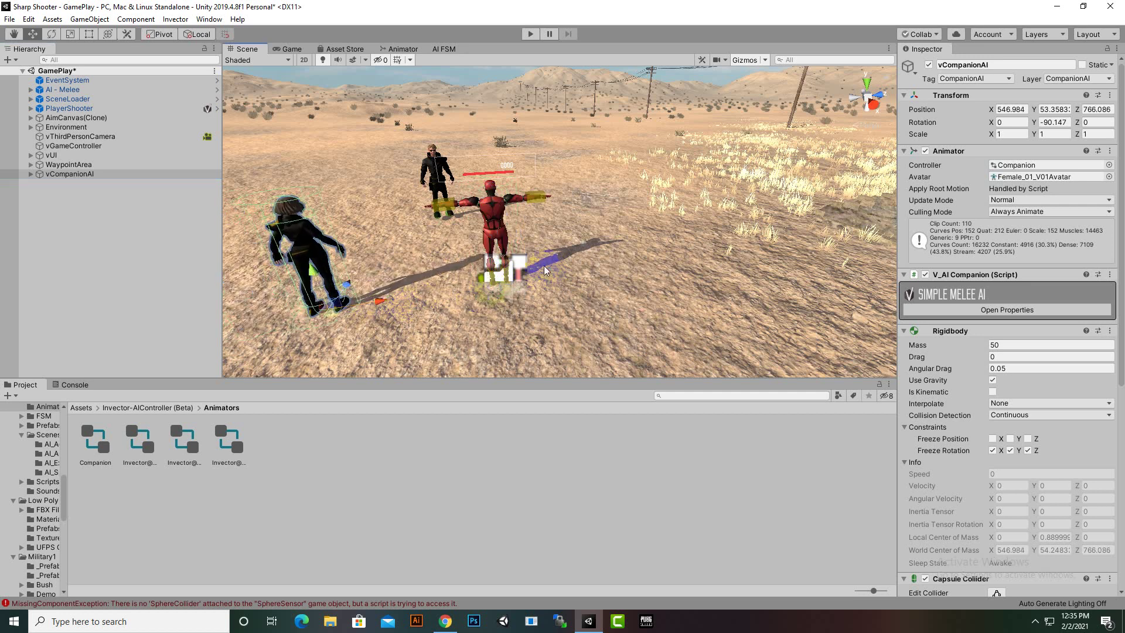
scroll(545, 266, down, 2)
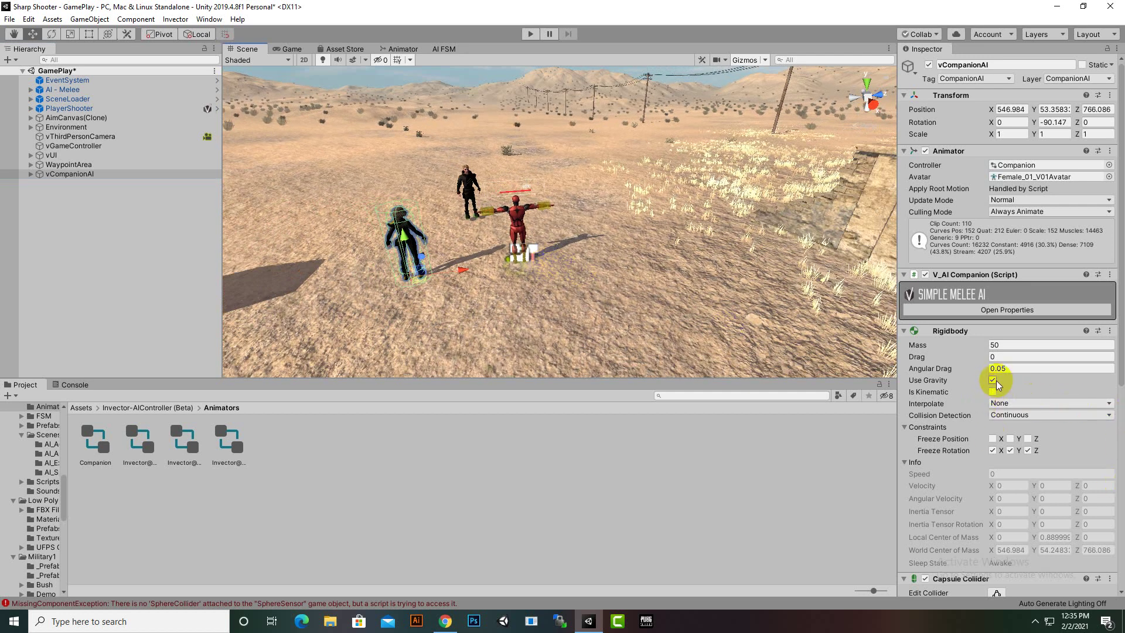
click(185, 20)
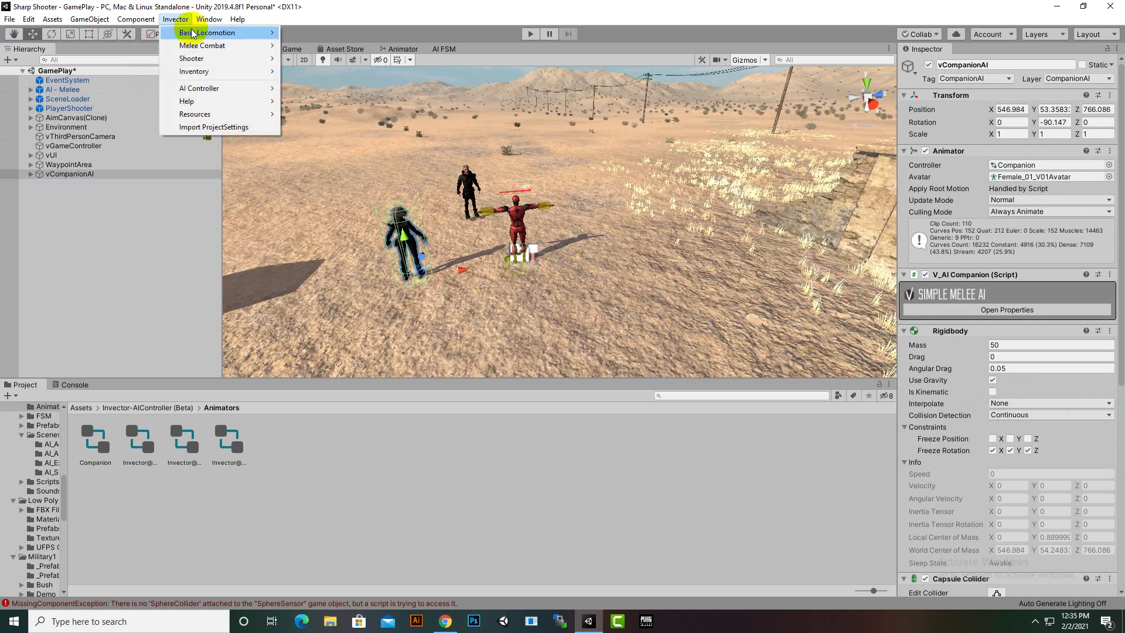
click(89, 174)
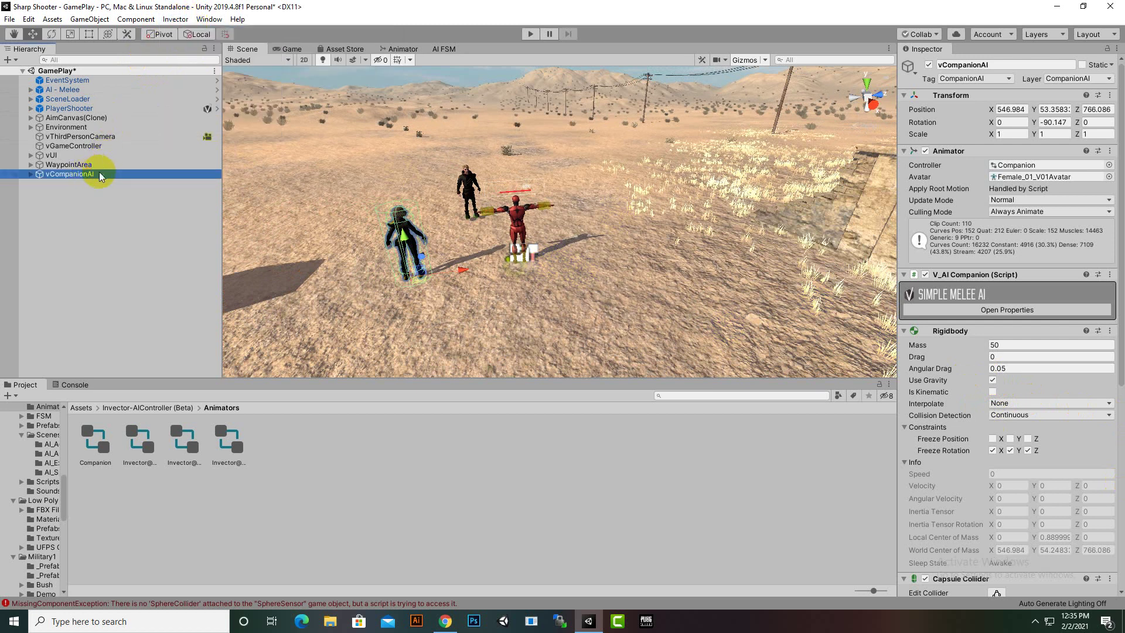
click(177, 21)
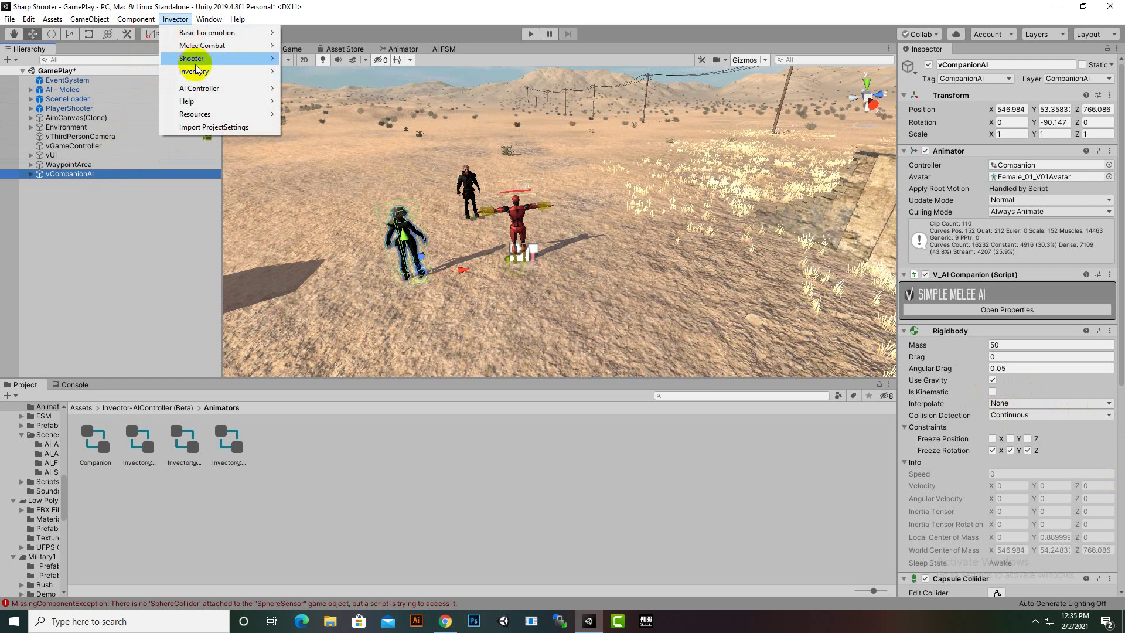
mouse_move(205, 51)
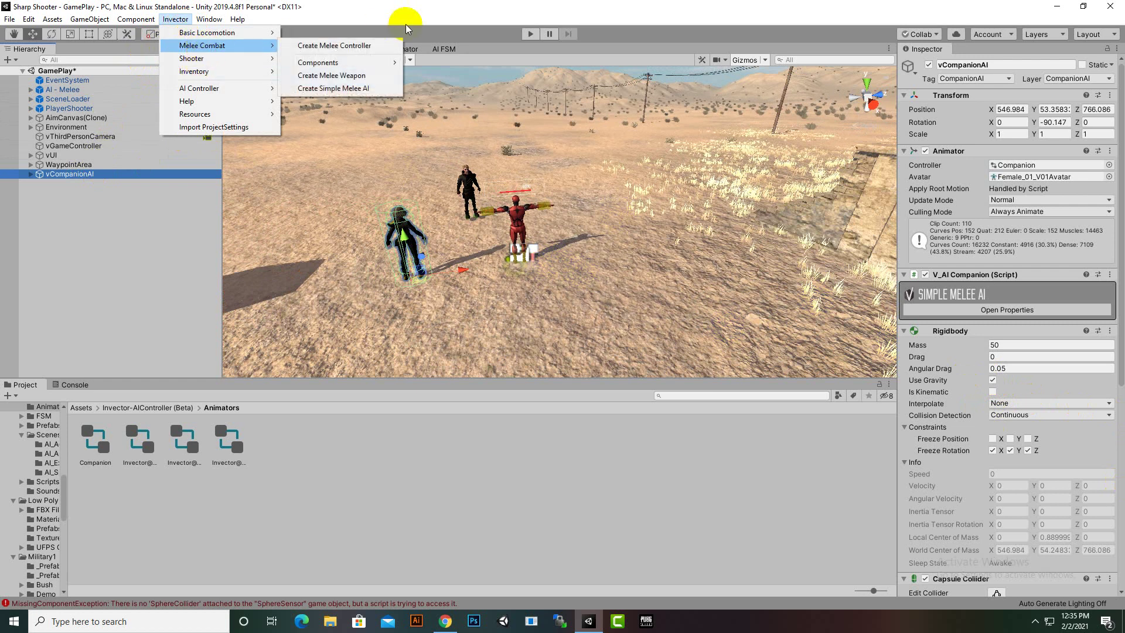
mouse_move(396, 62)
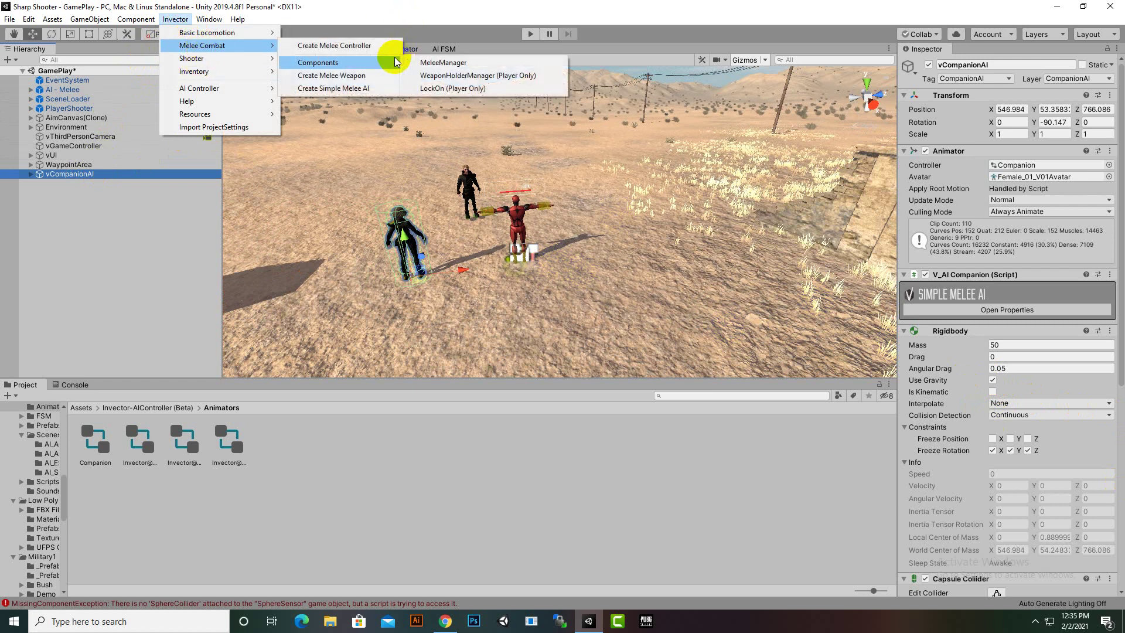
click(439, 63)
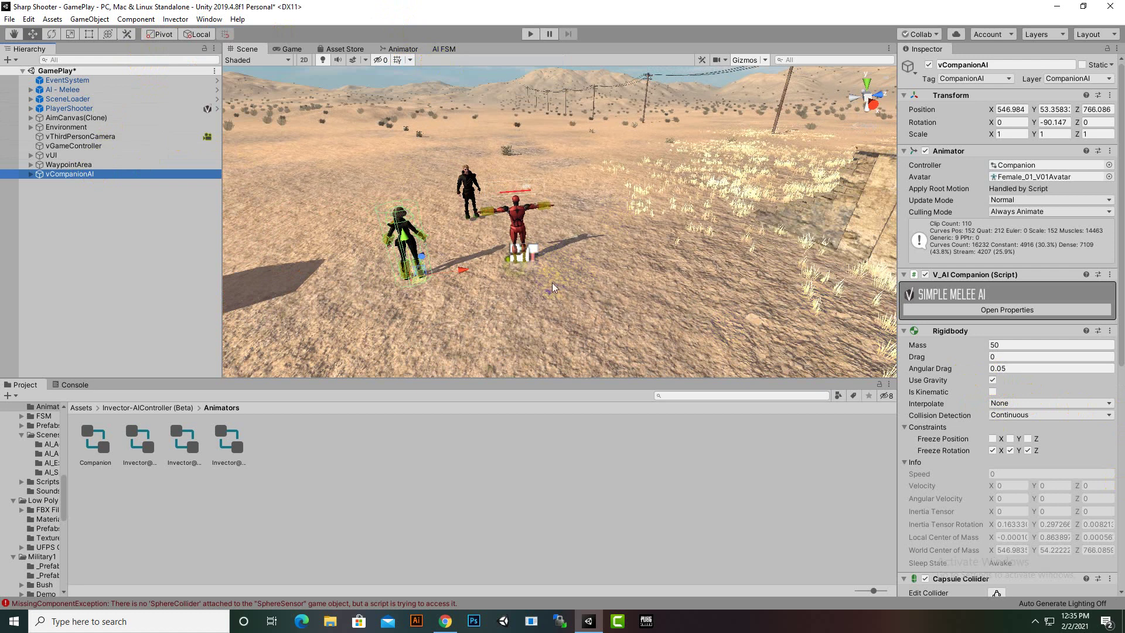
Expand the companion's V Melee Manager and confirm Hit Damage Tags Element 0 is Enemy
right_drag(432, 279, 797, 245)
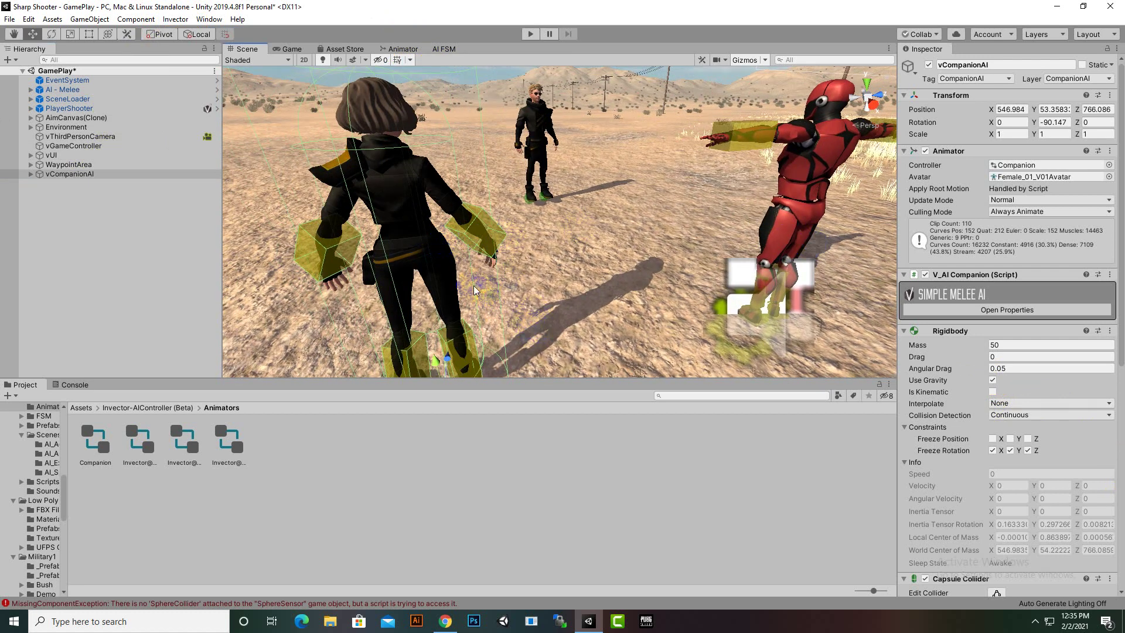
click(1036, 449)
scroll(1045, 430, down, 5)
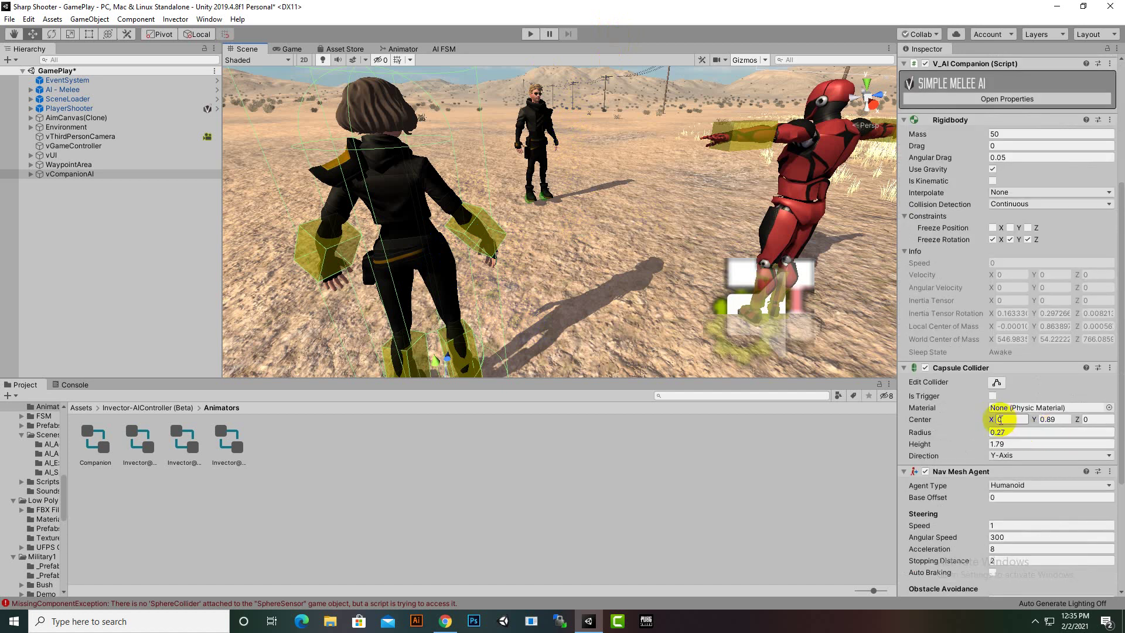
scroll(984, 422, down, 4)
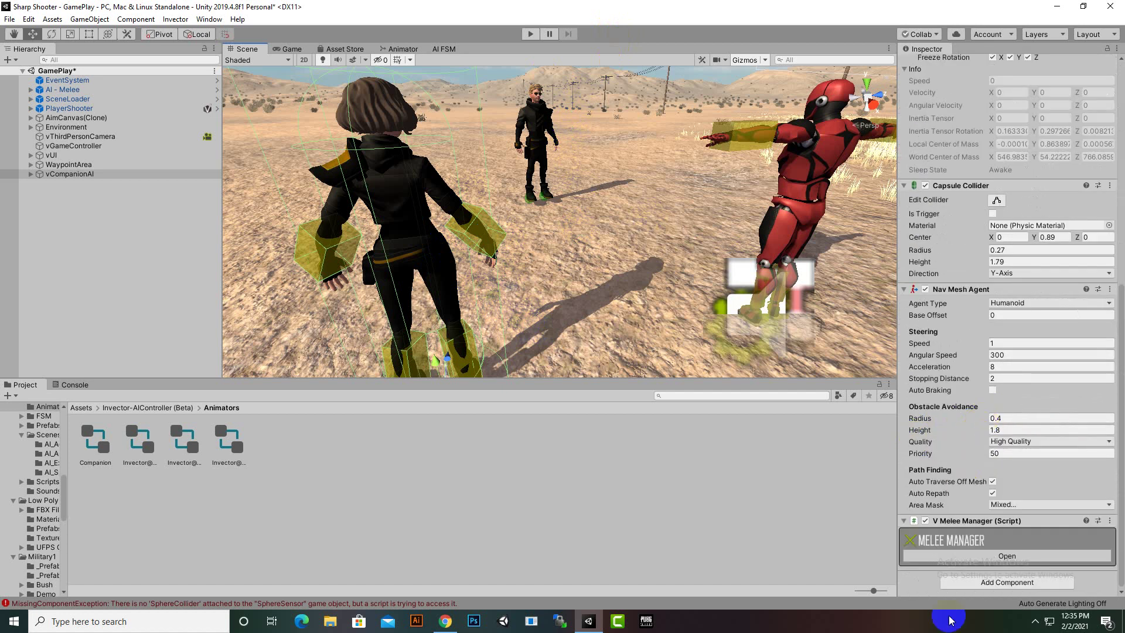
click(996, 556)
scroll(959, 508, down, 2)
scroll(959, 507, down, 3)
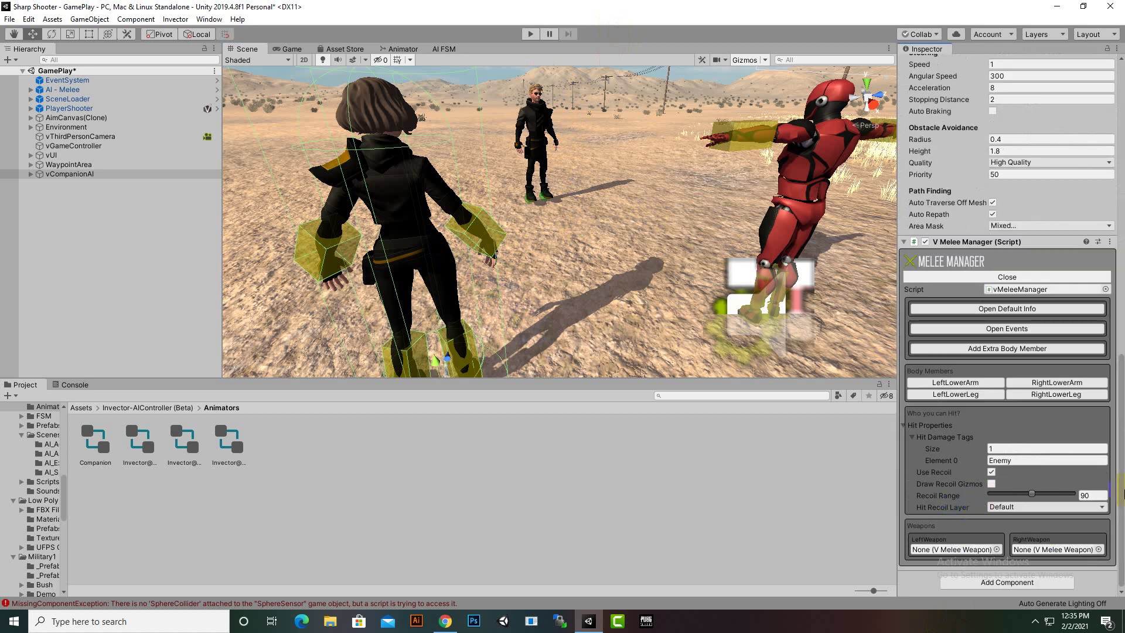
click(1018, 460)
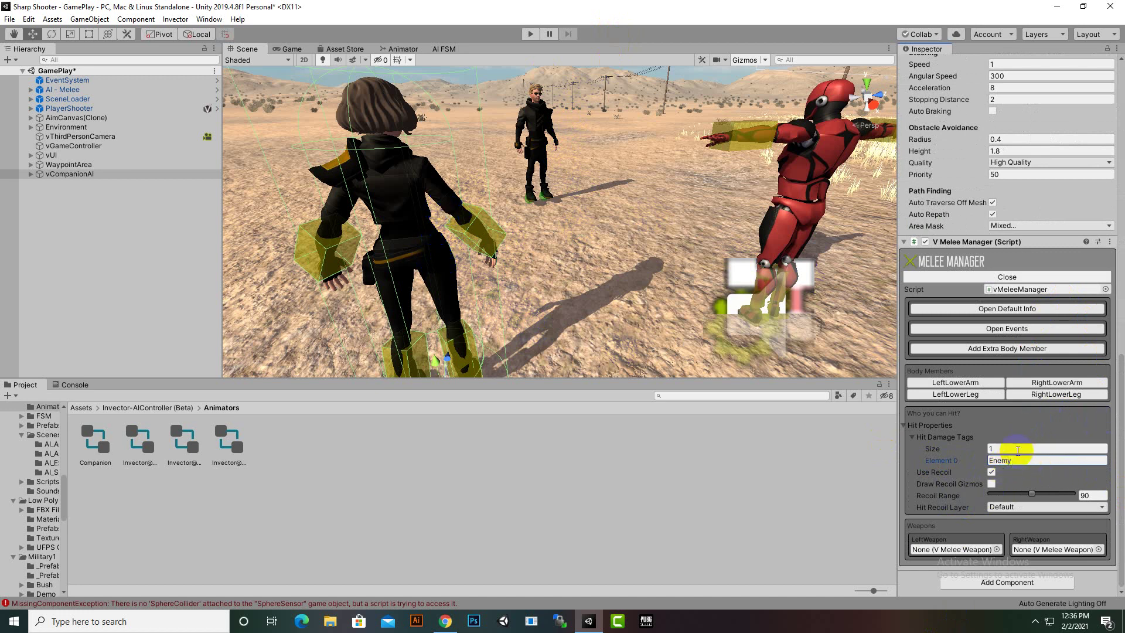
scroll(1008, 445, up, 15)
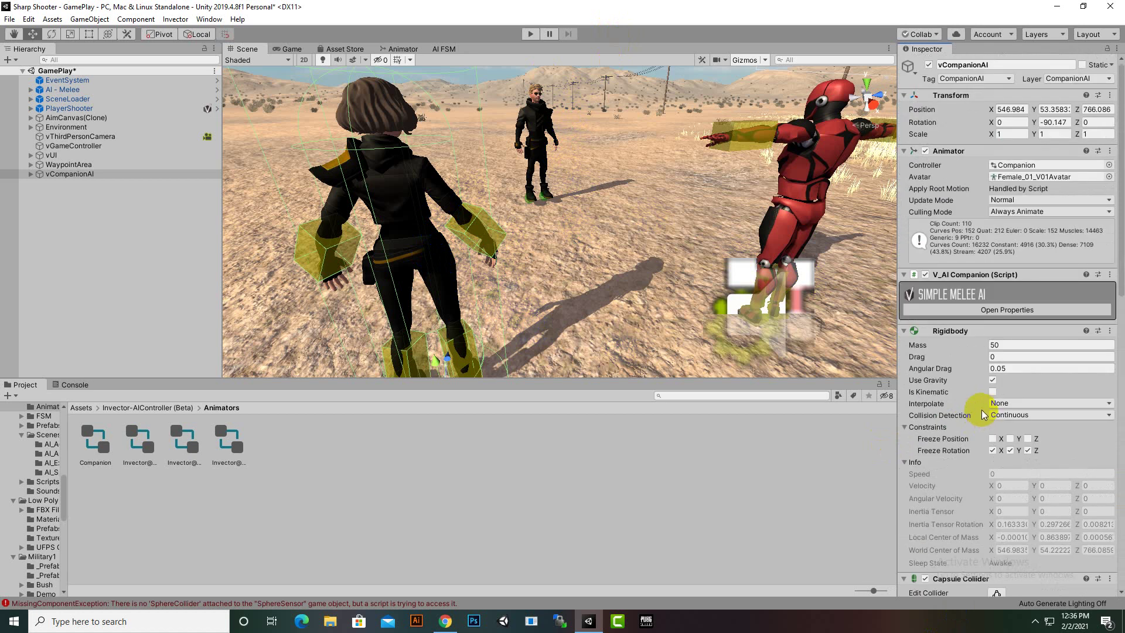
Expand the V_AI Companion properties and show its Detection settings
click(961, 309)
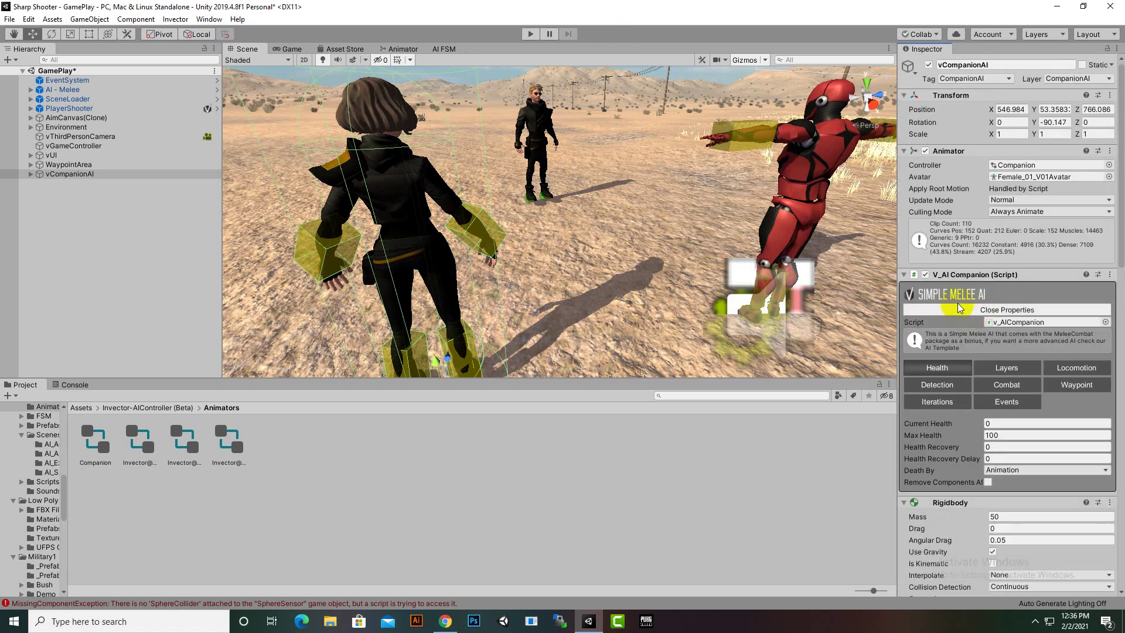
click(1067, 387)
click(938, 385)
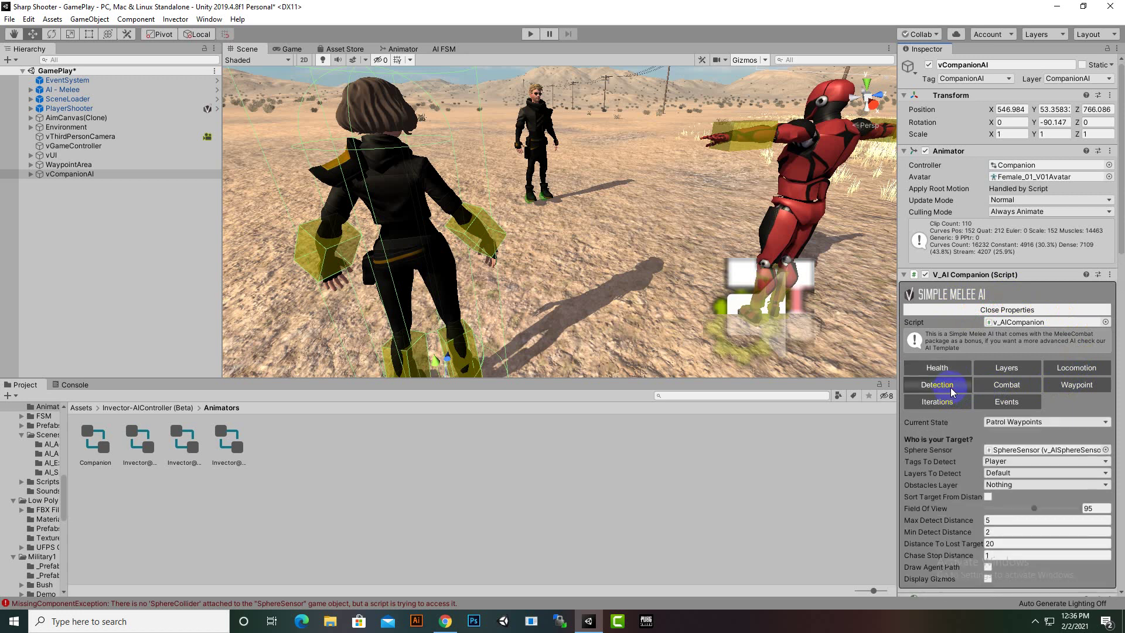
scroll(1011, 405, down, 2)
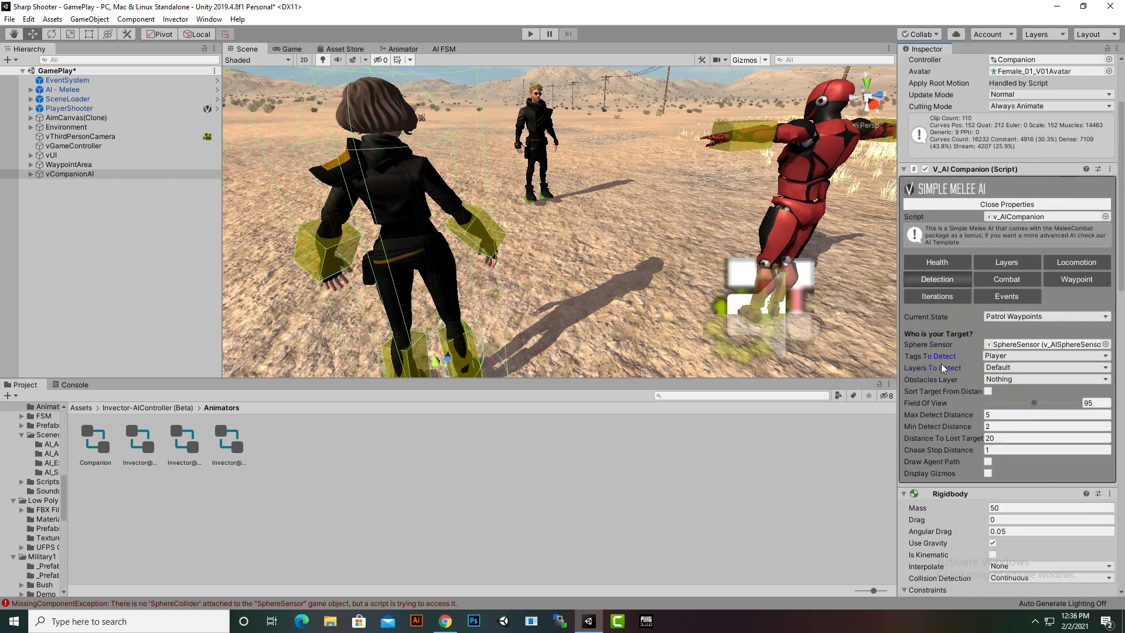
Make the companion detect the Enemy tag instead of Player, and add the Enemy layer
click(1003, 357)
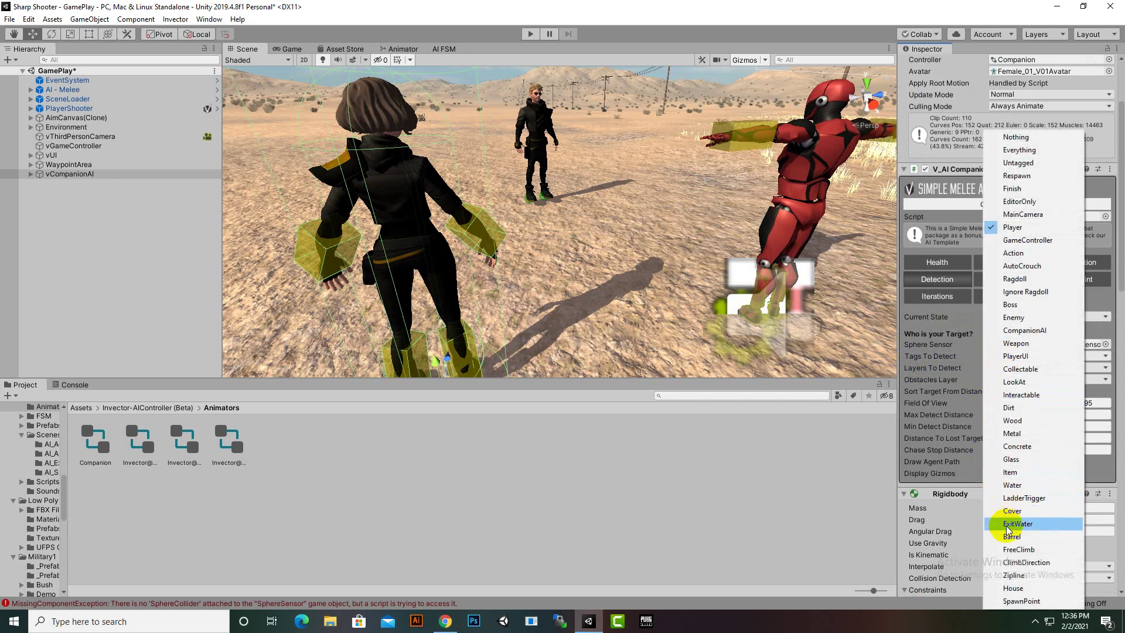
click(1008, 318)
click(999, 356)
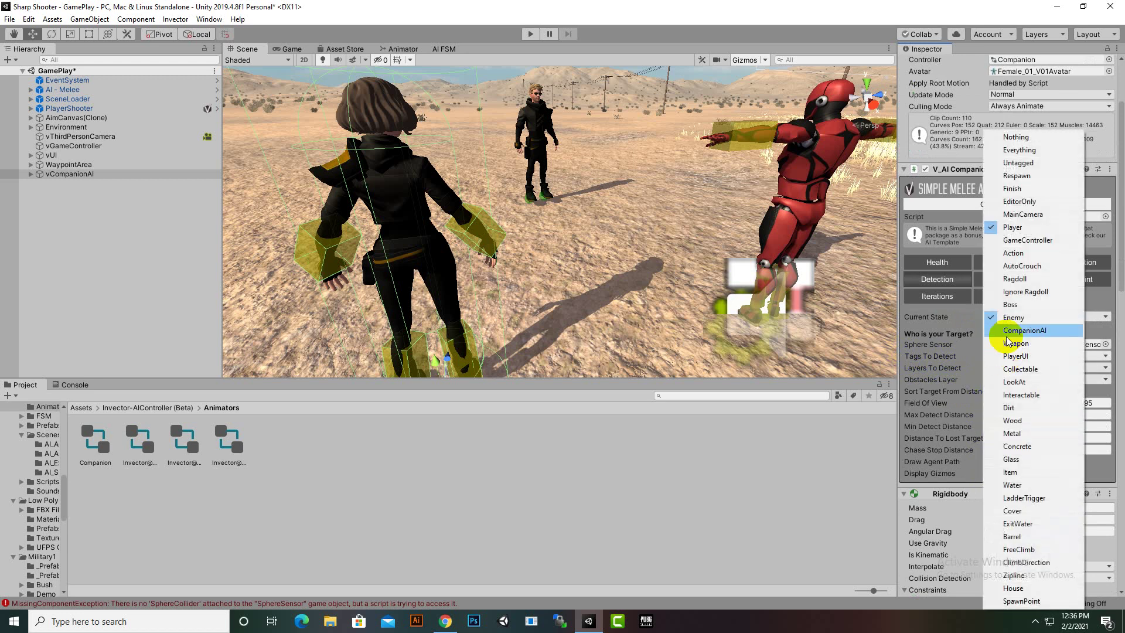
click(1025, 227)
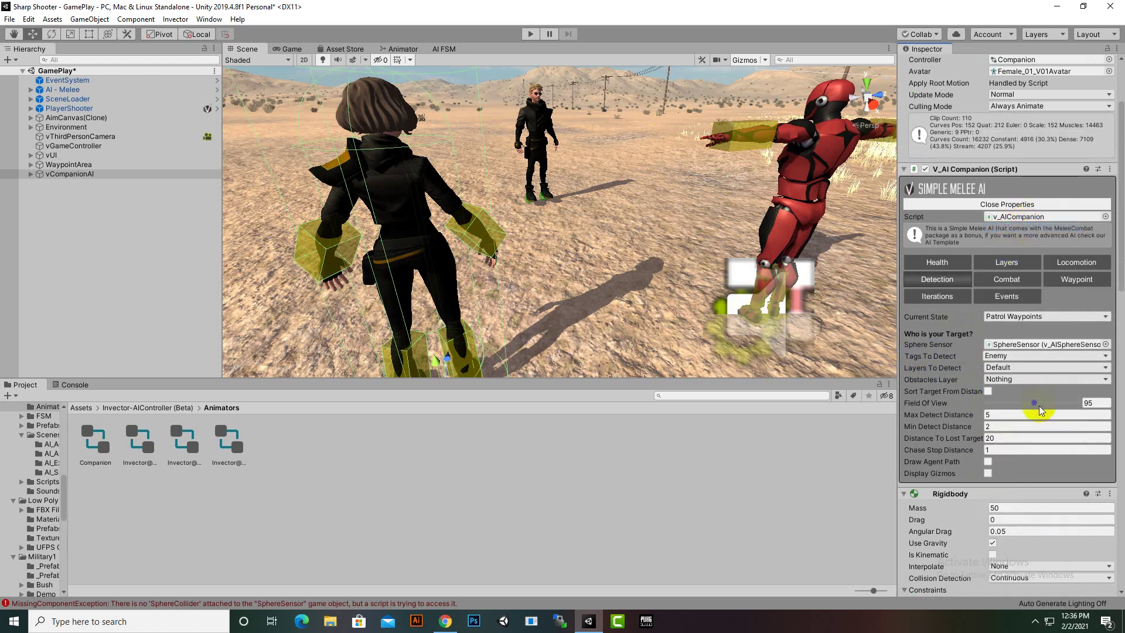
click(1018, 368)
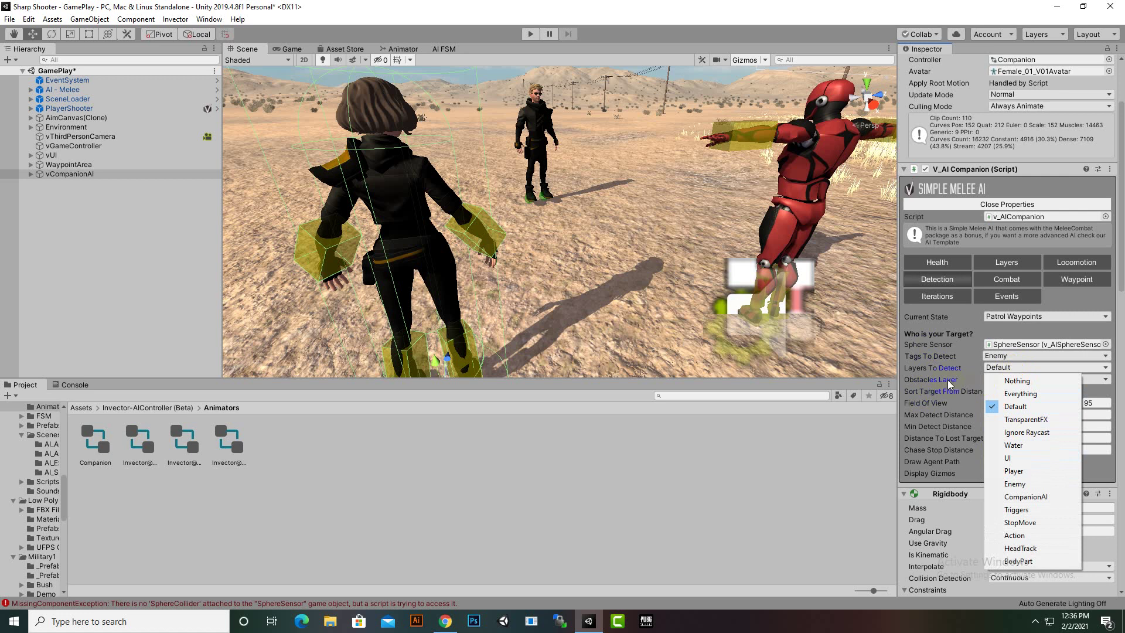
click(1007, 484)
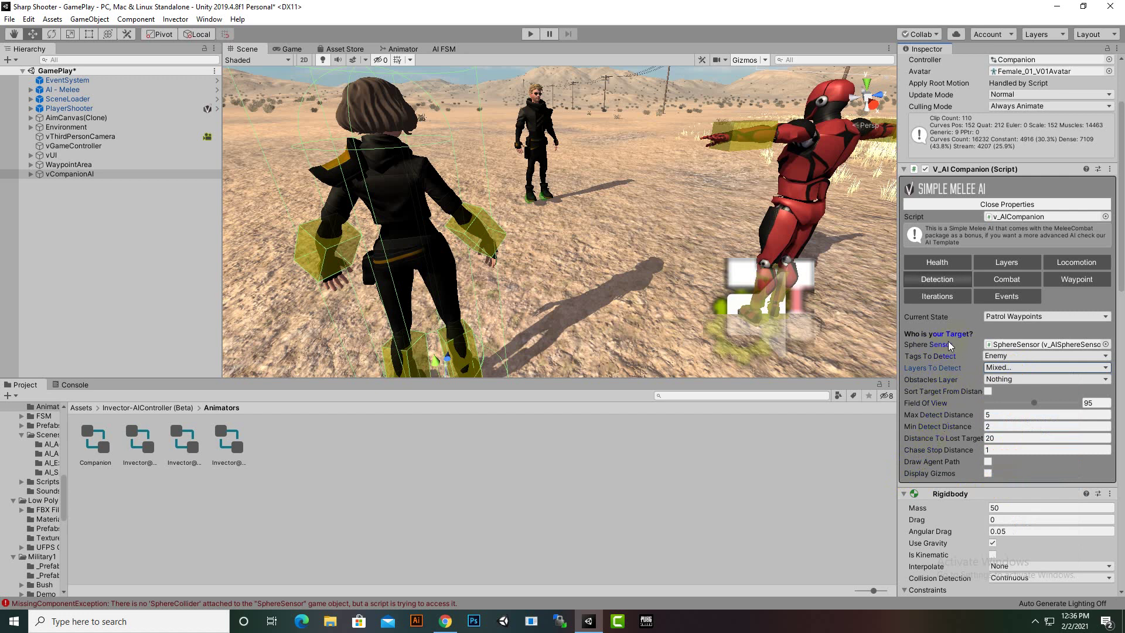
Look through the companion's Combat, Iterations, Events, Detection and Locomotion settings
click(1012, 285)
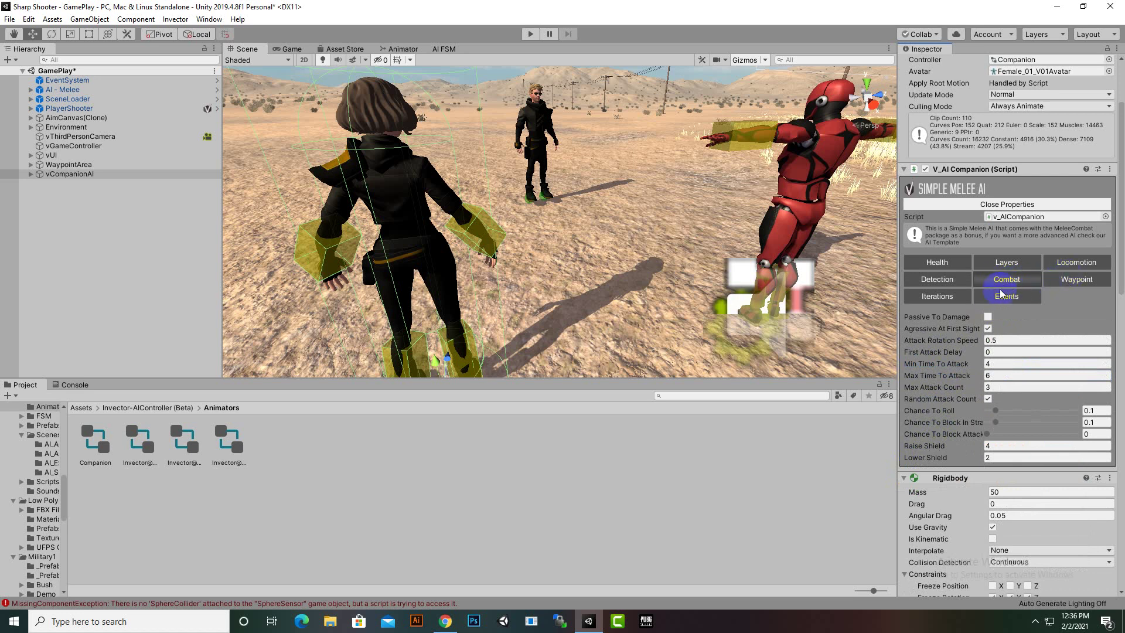
click(941, 298)
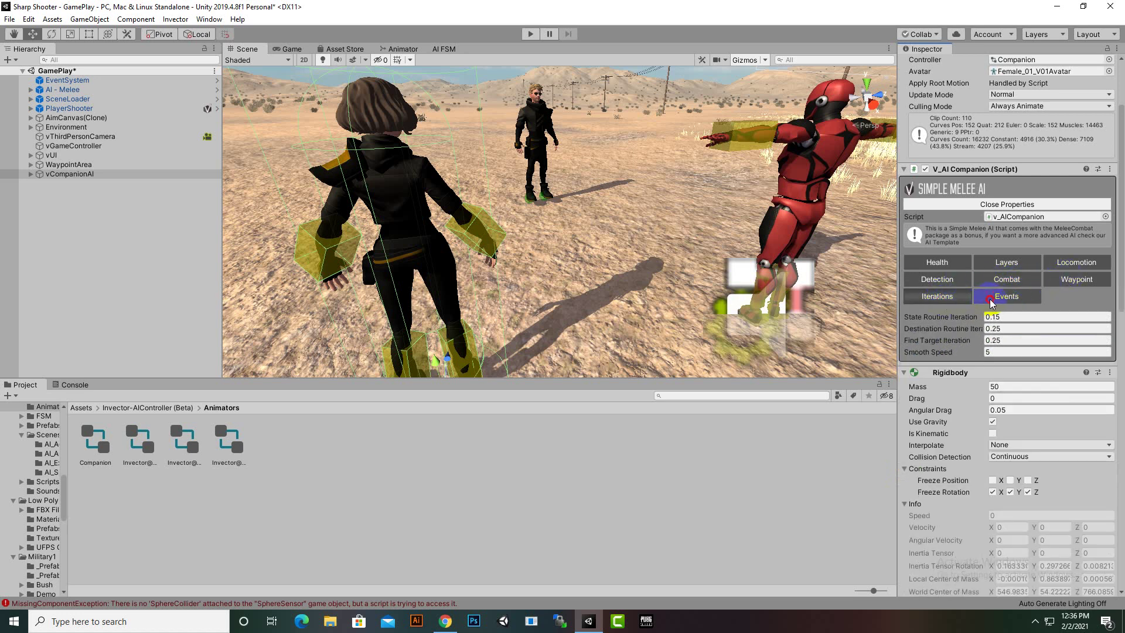
click(994, 298)
click(935, 282)
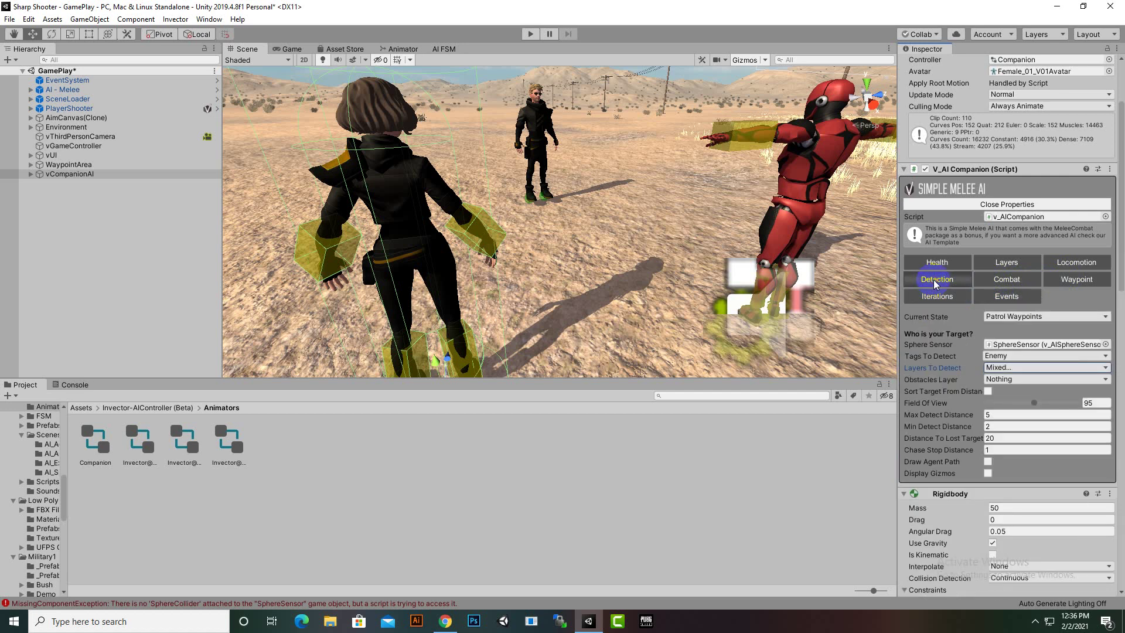
click(1068, 264)
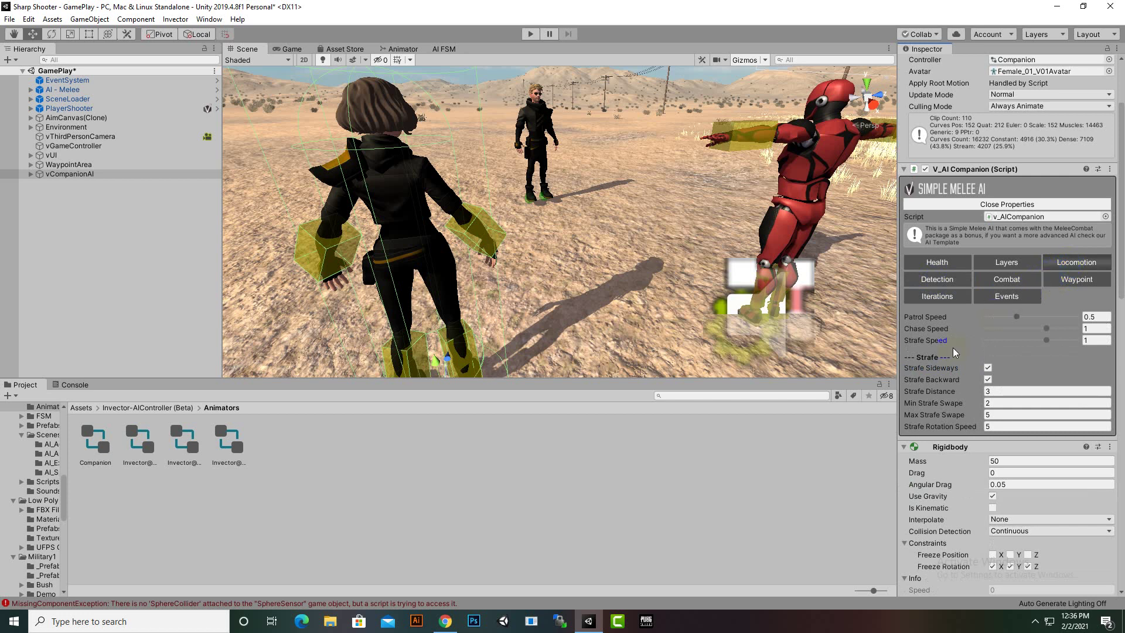
Show the Waypoint and Current Target settings and frame the companion in the Scene view
click(1072, 280)
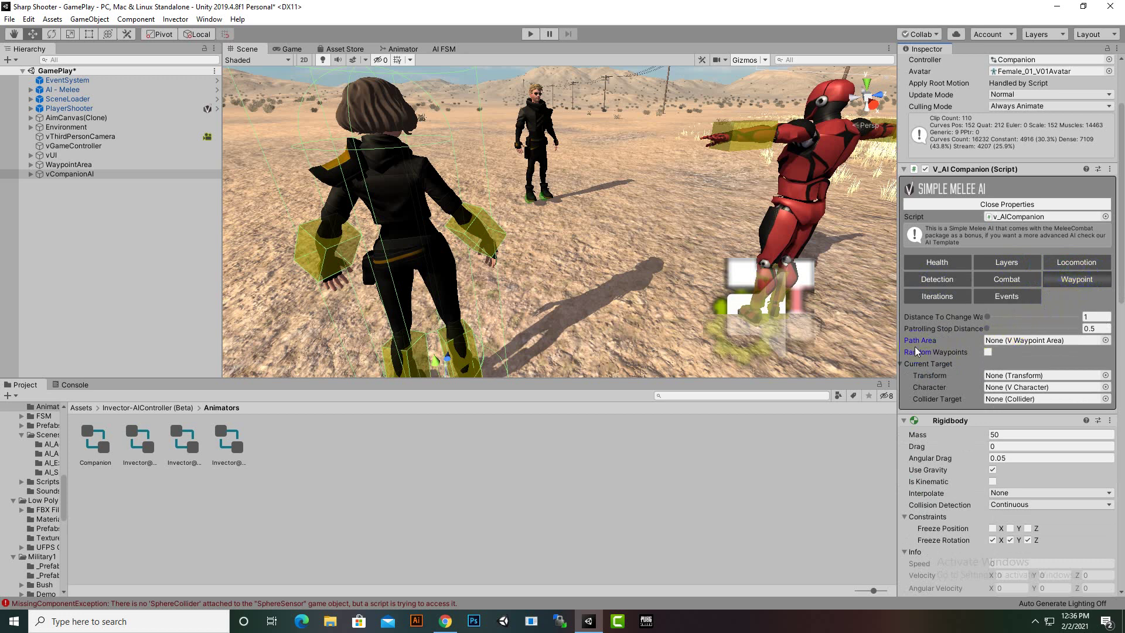
click(1016, 345)
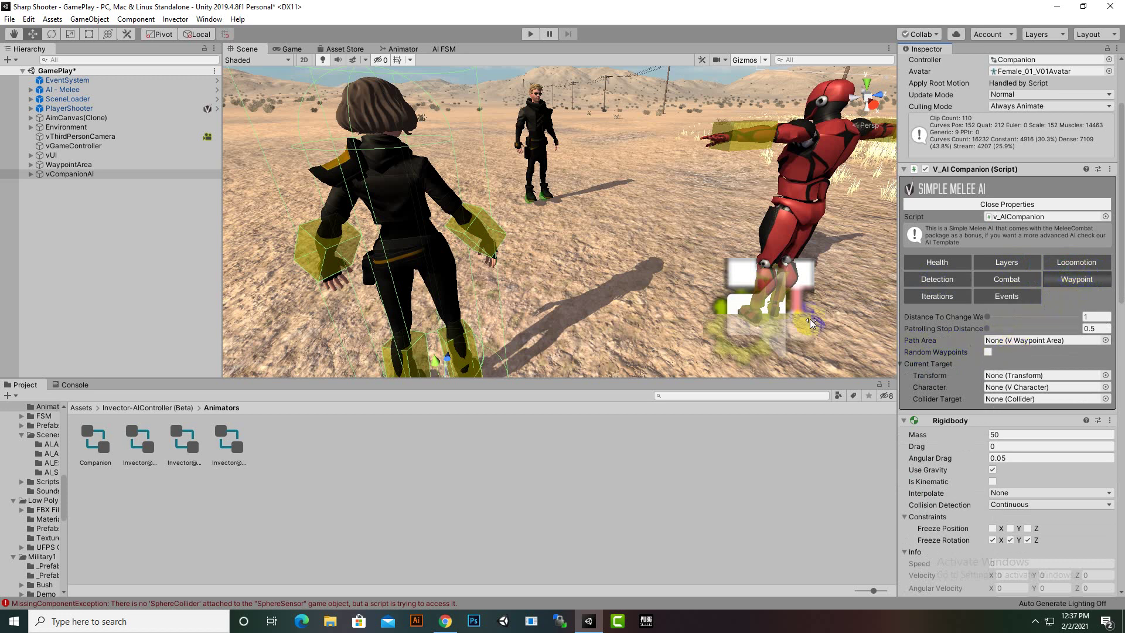
key(f)
scroll(544, 282, up, 1)
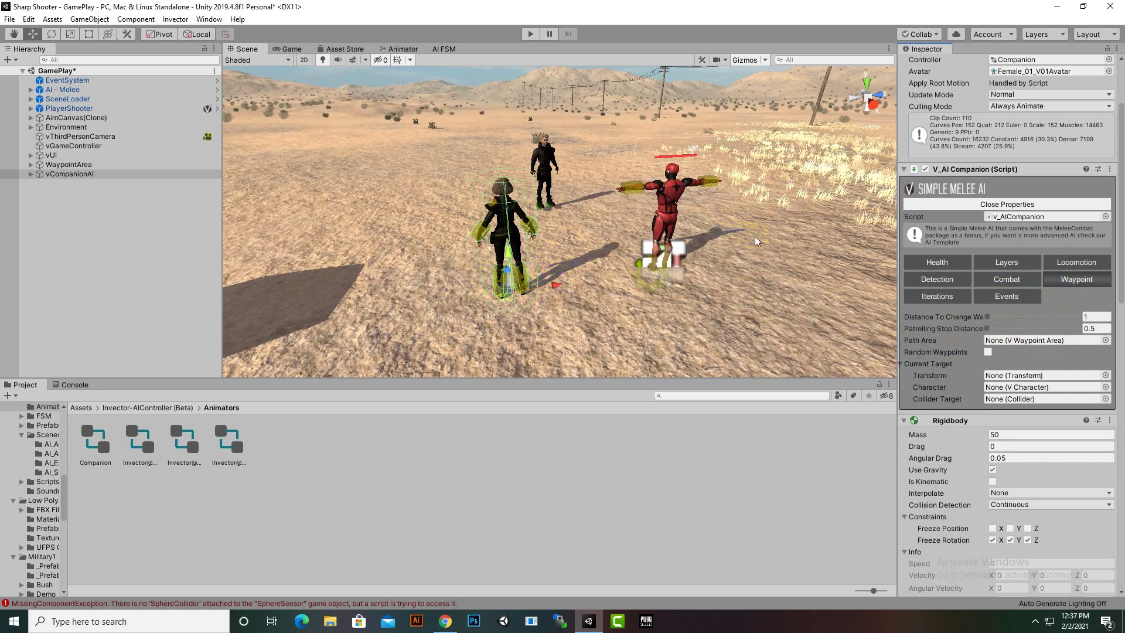
Select objects in the Hierarchy and Scene view, then focus the Current Target fields
click(39, 197)
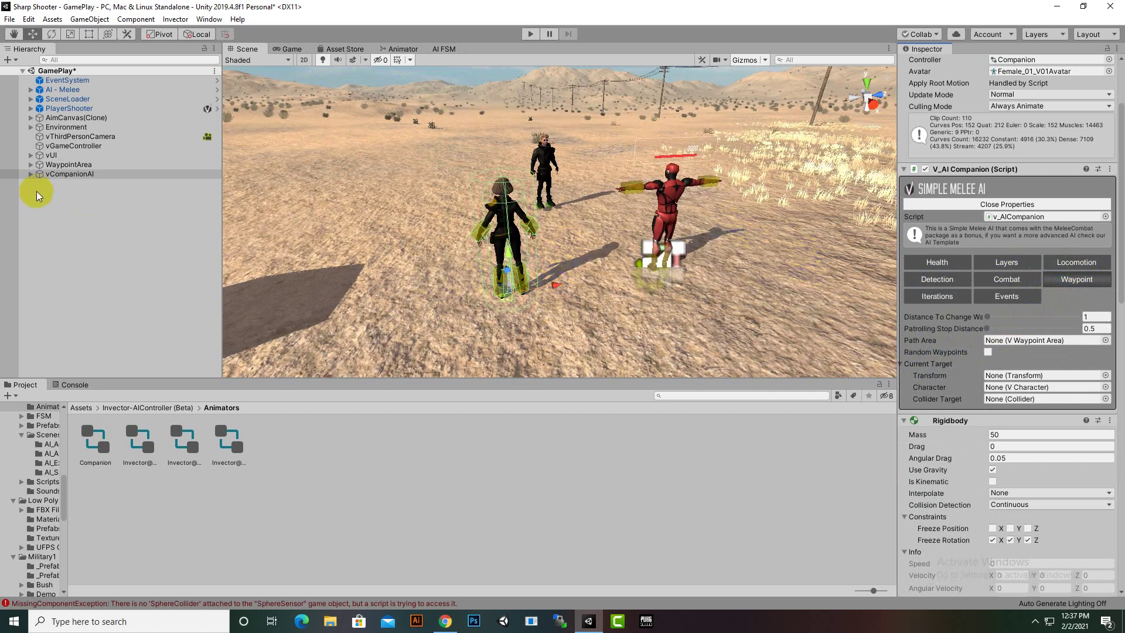
click(554, 230)
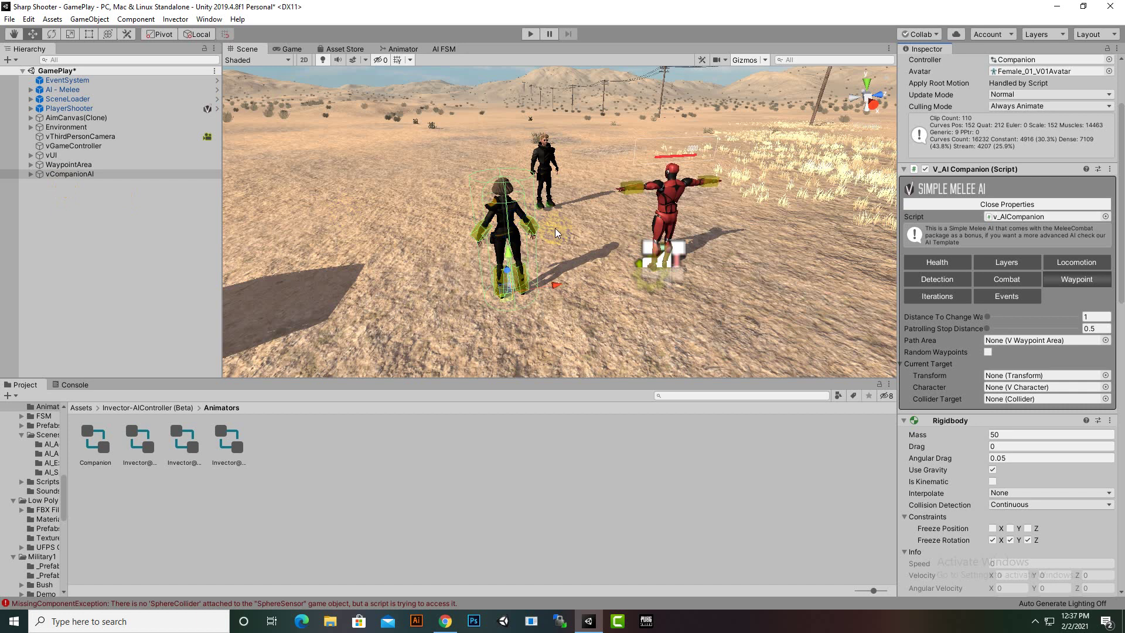
click(684, 139)
click(652, 286)
click(680, 252)
click(990, 376)
Set AI - Melee as target transform and collider, vCompanionAI as character, then enter Play mode
drag(54, 91, 1032, 378)
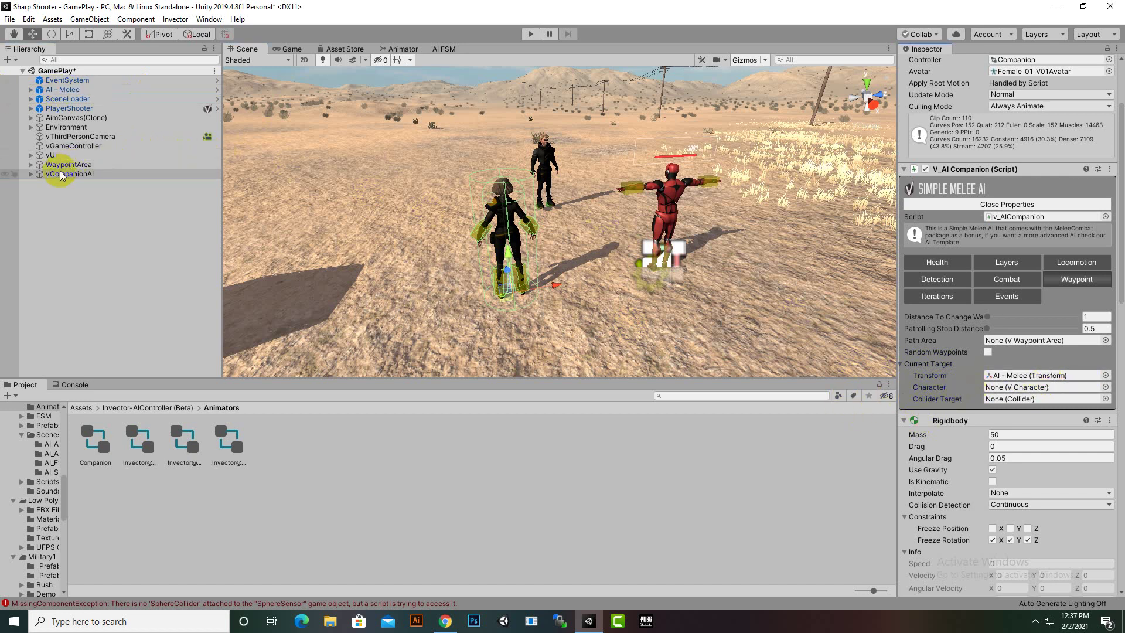
drag(46, 165, 1009, 386)
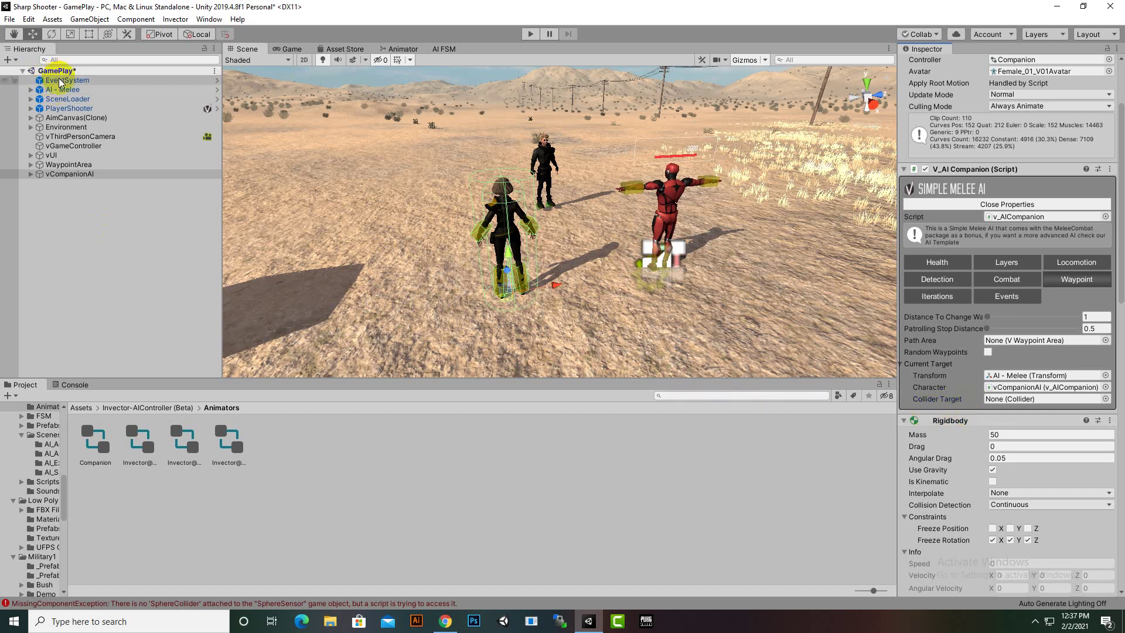
drag(60, 89, 1044, 400)
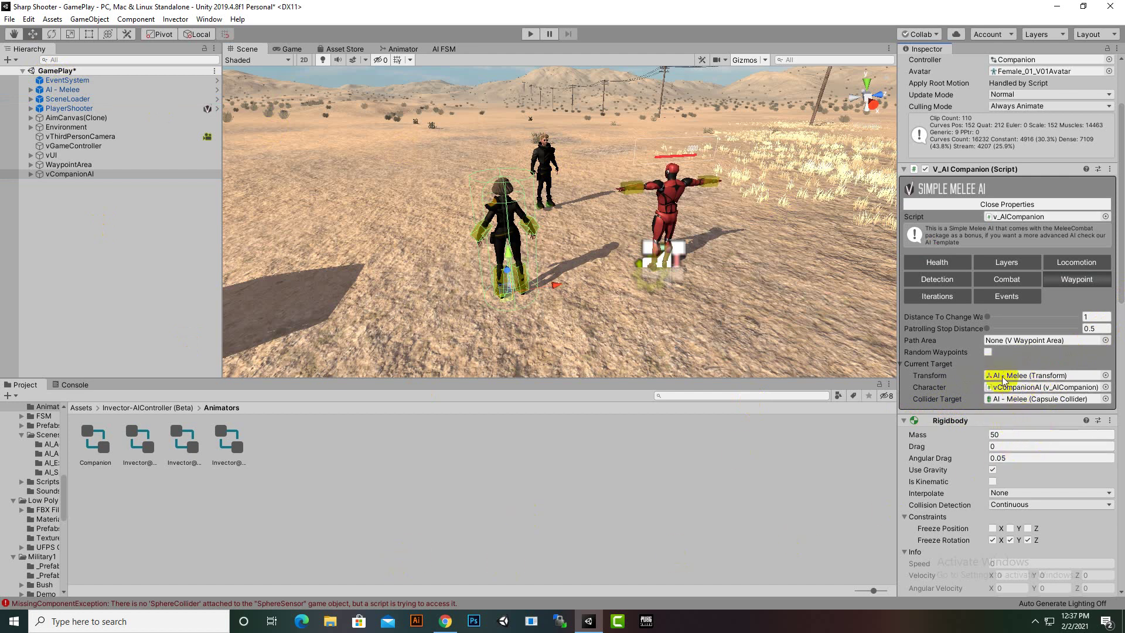
click(531, 33)
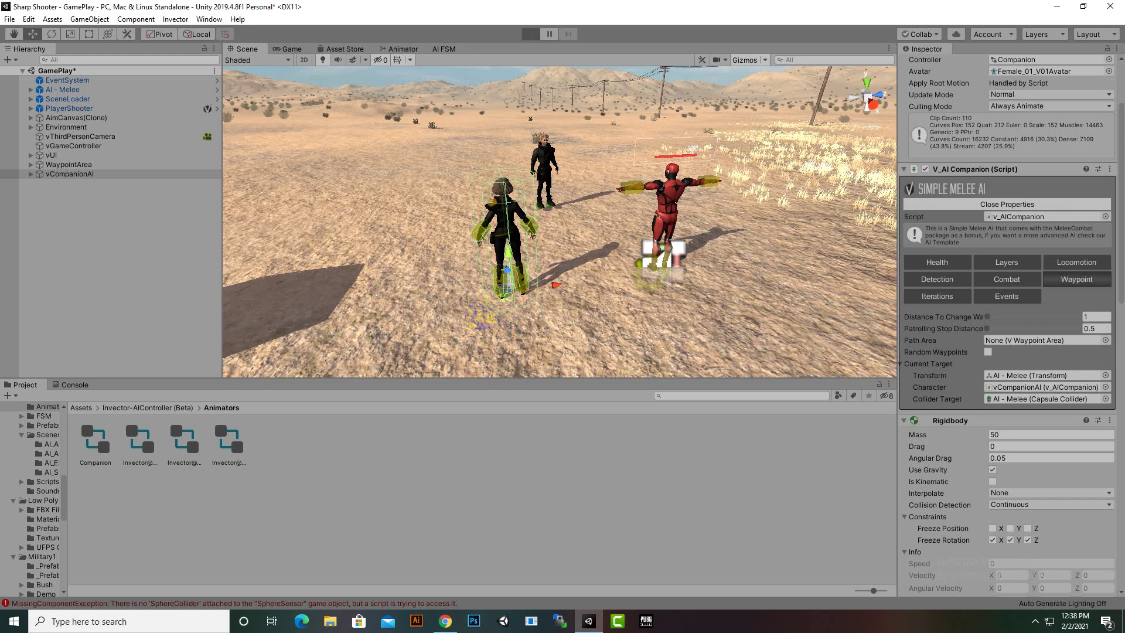
Walk the player around to watch the companion fight the AI - Melee enemy, then exit Play mode
key(s)
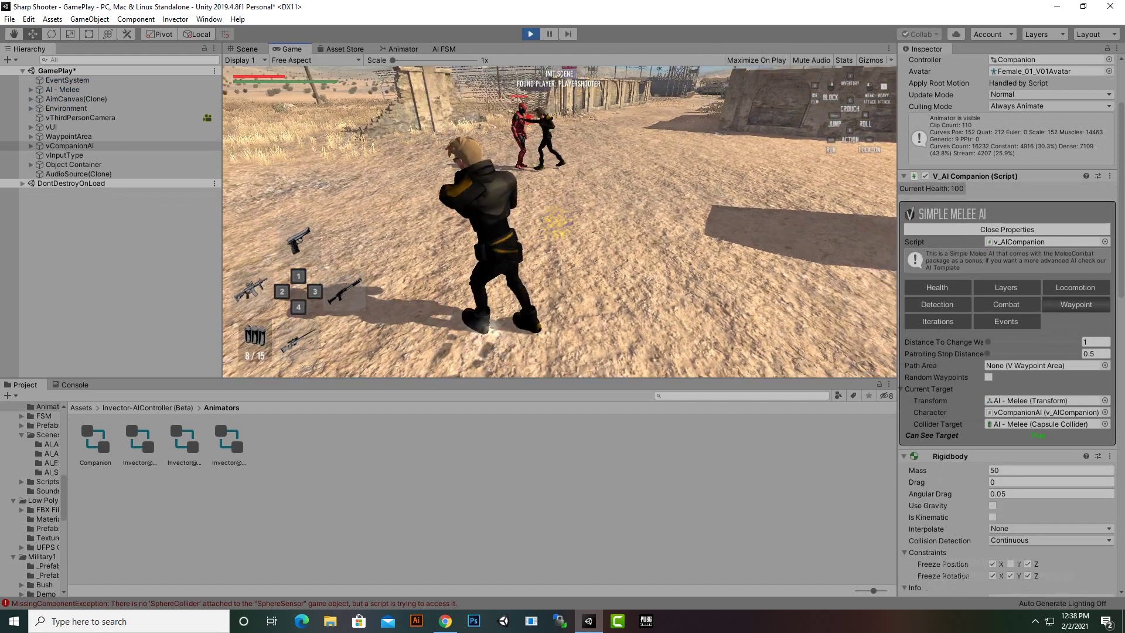
key(w)
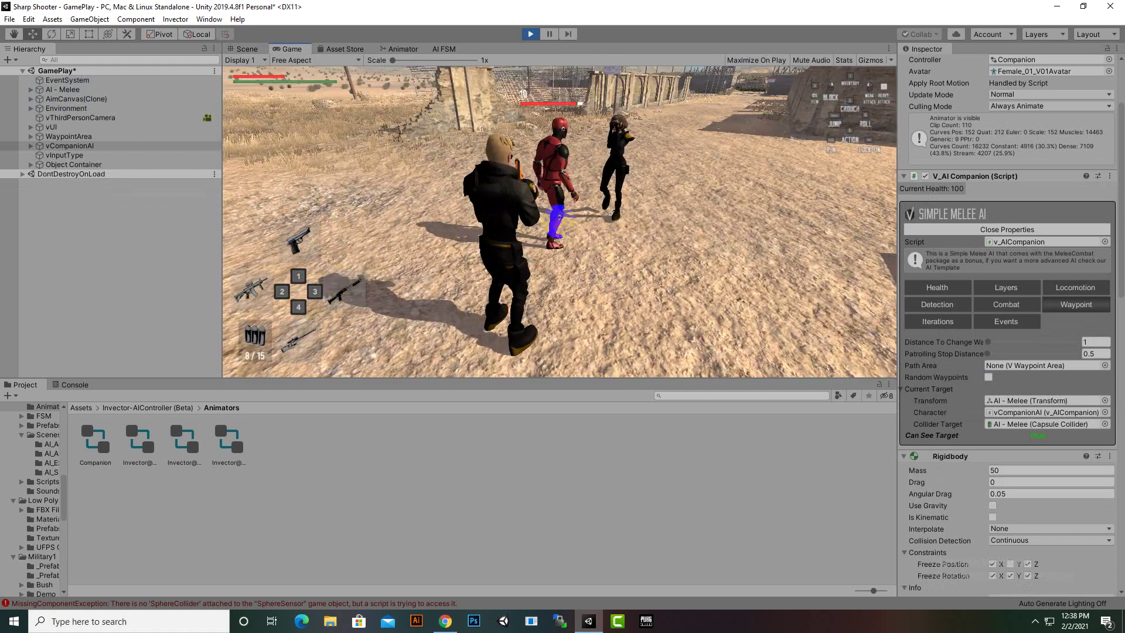
key(s)
key(s)
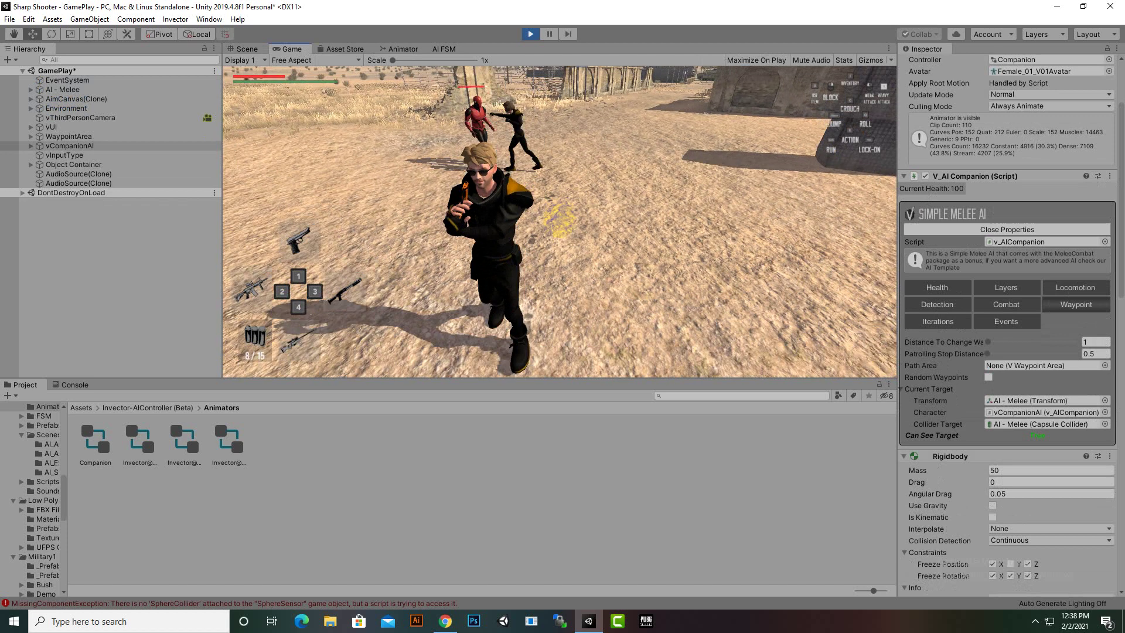
key(a)
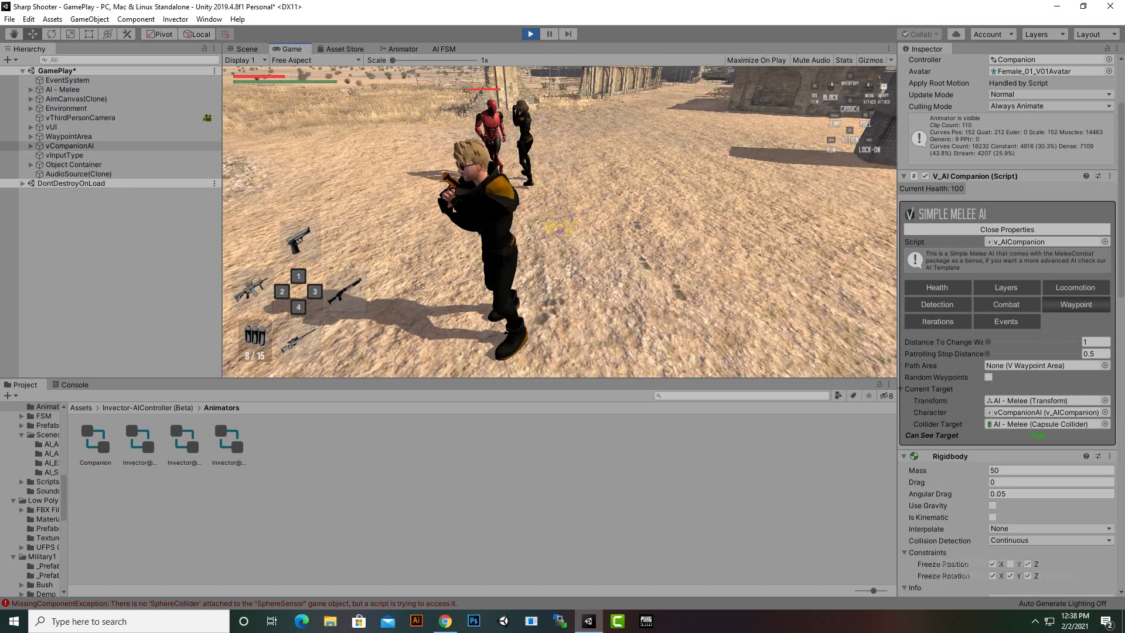
key(s)
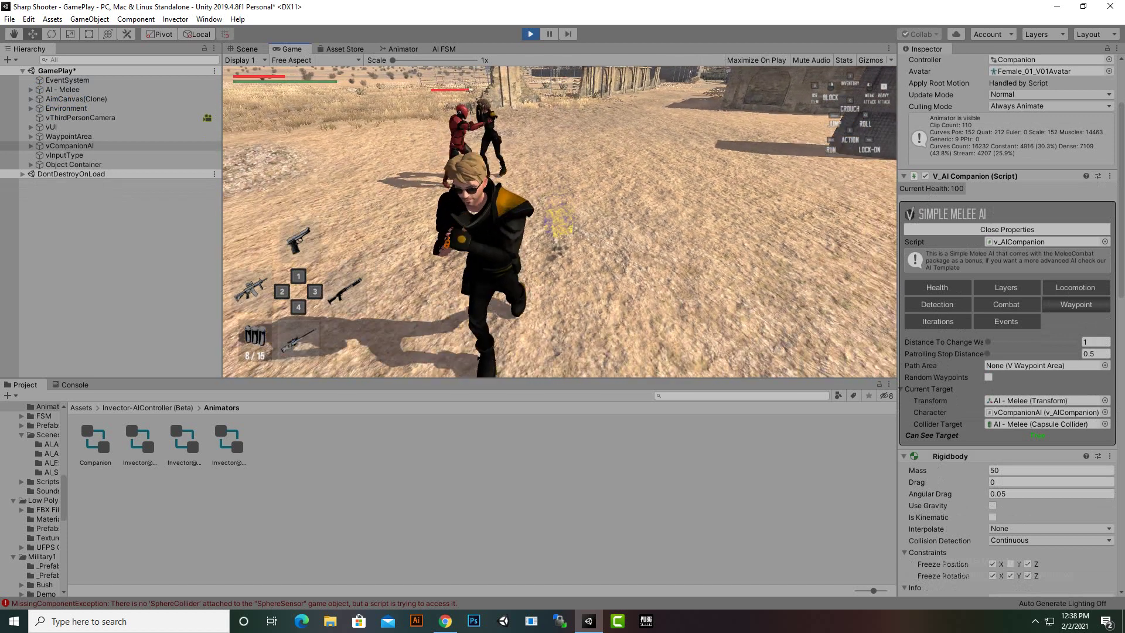
key(w)
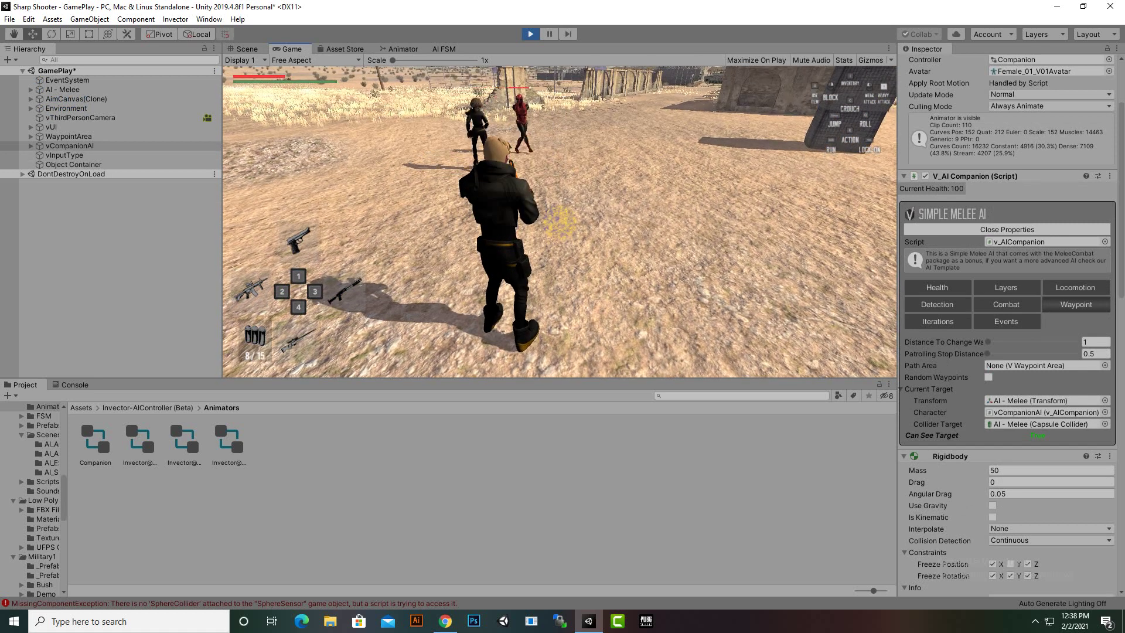
key(w)
key(w)
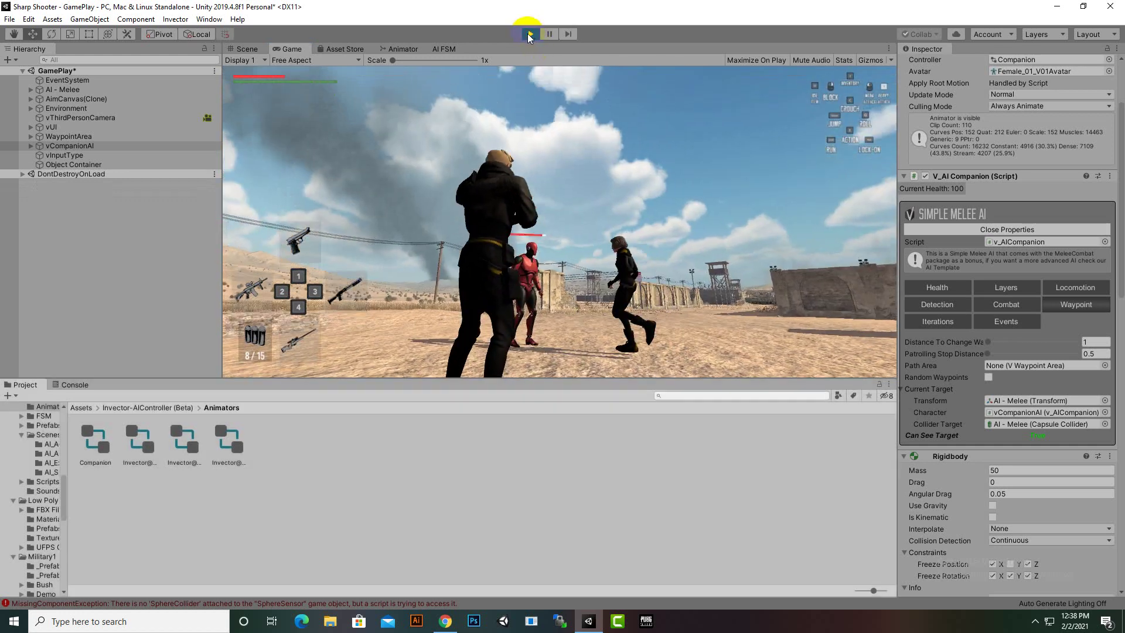
click(528, 35)
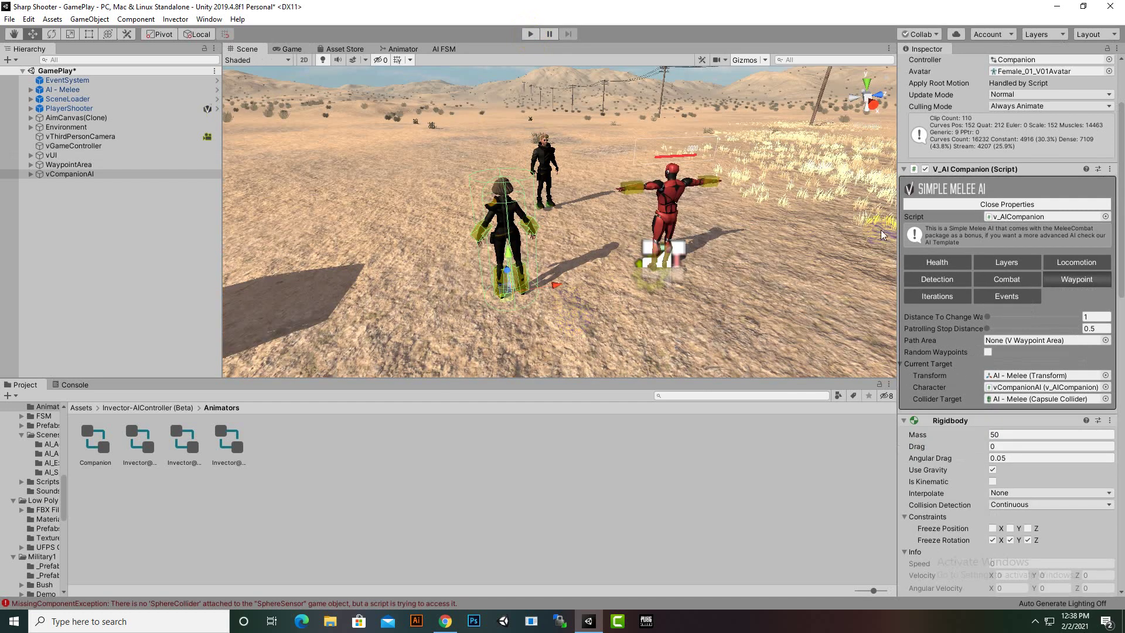
Select vCompanionAI in the Hierarchy, then deselect it by clicking empty Hierarchy space
click(865, 213)
click(925, 144)
click(75, 172)
click(89, 206)
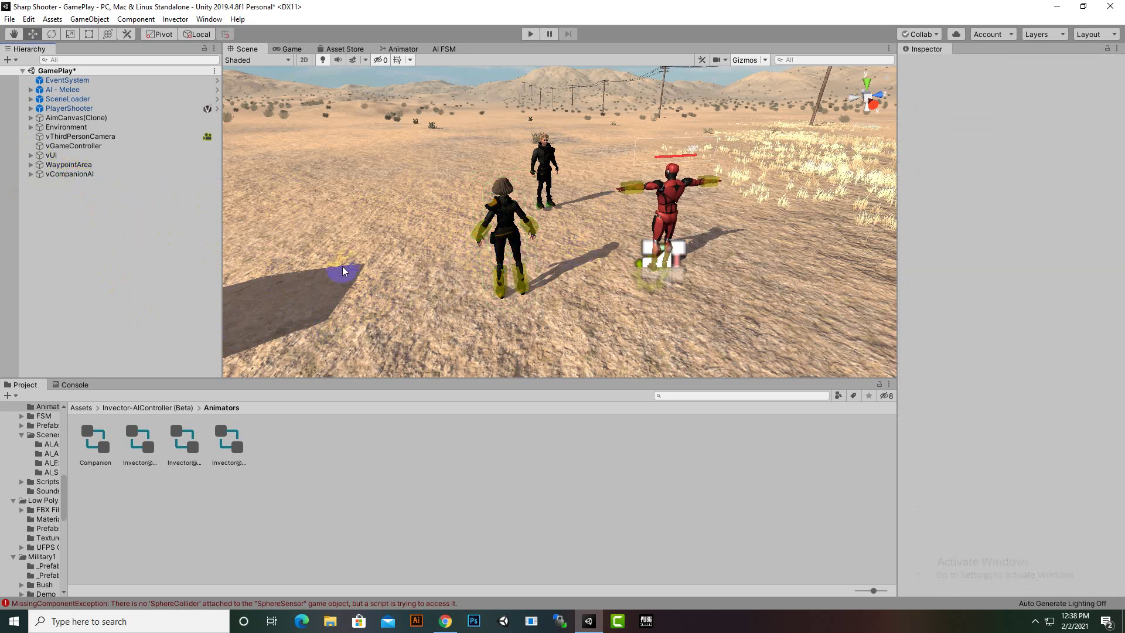